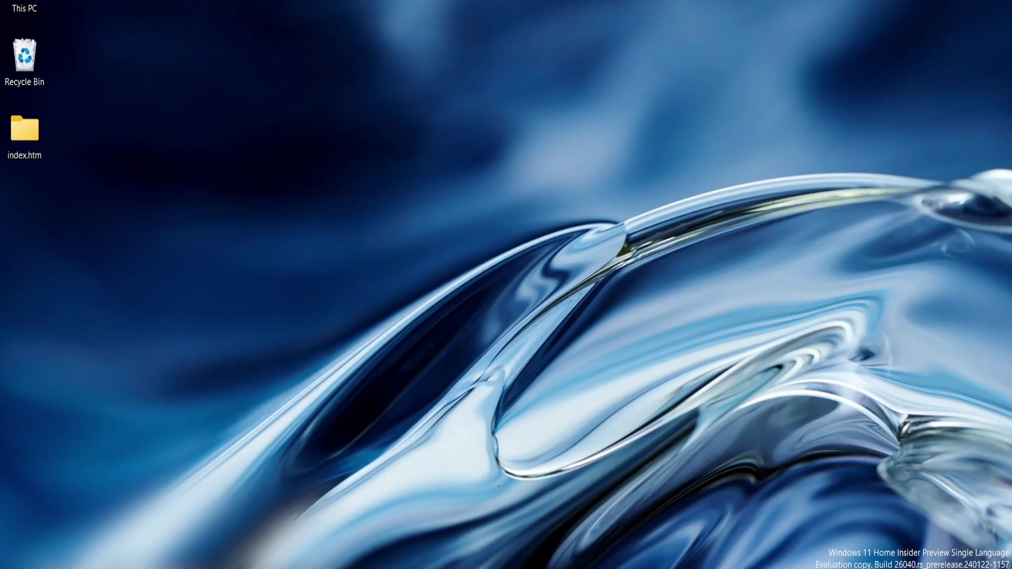
- Show the uninstall options for Office LTSC Professional Plus 2021 in Installed apps, then maximize incognito Chrome
key("super")
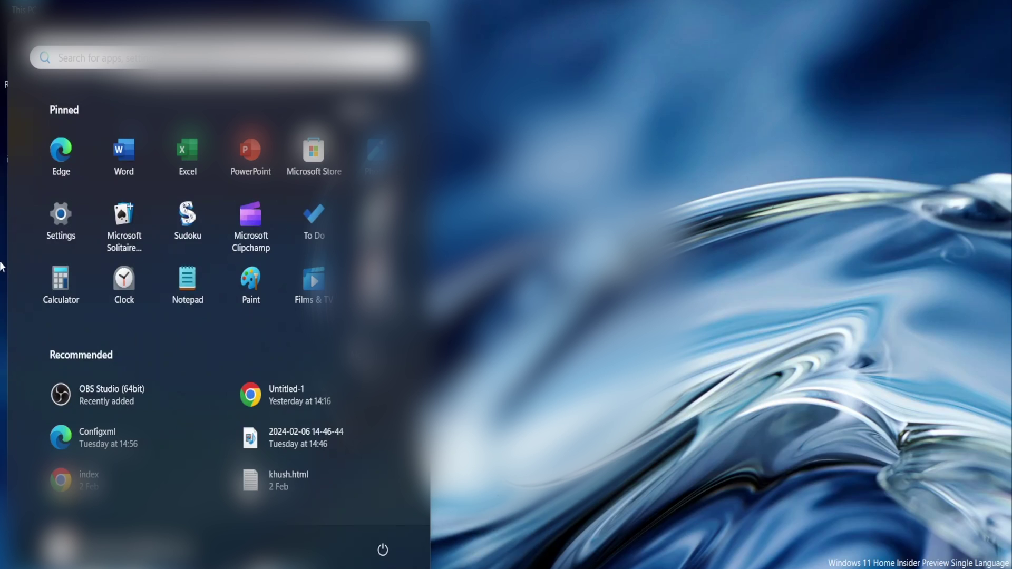
left_click(71, 223)
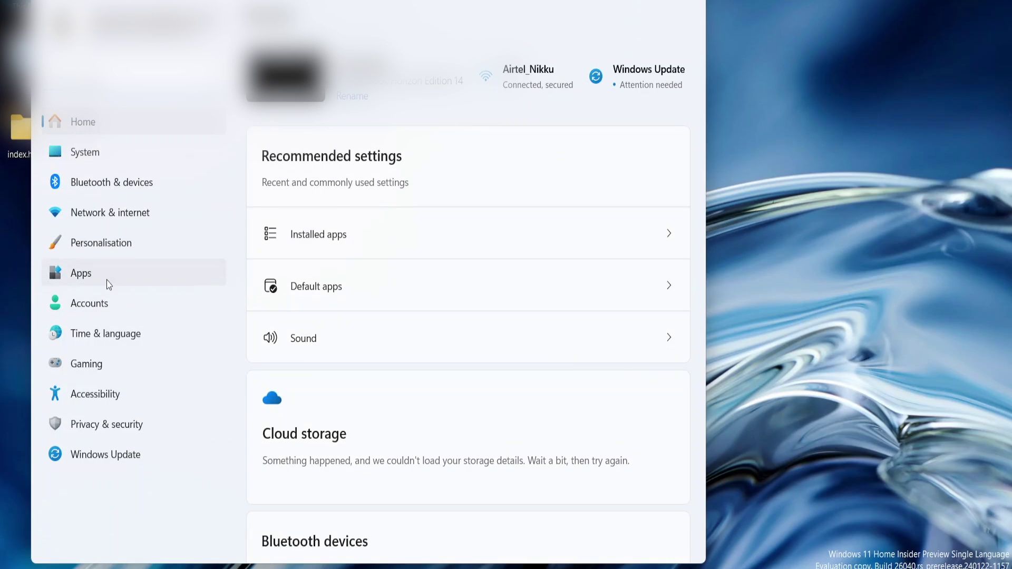
left_click(107, 277)
left_click(349, 74)
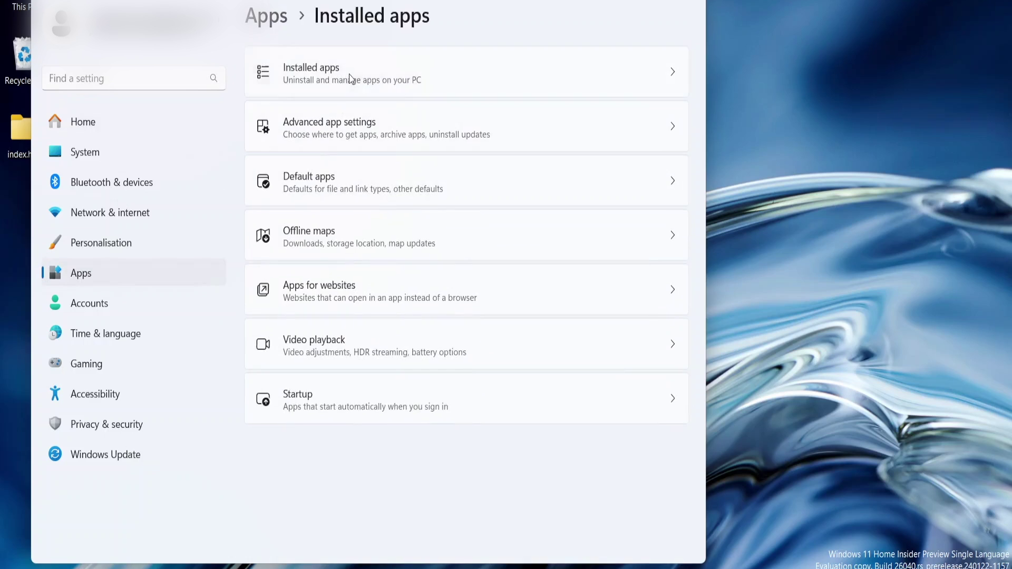
scroll(475, 316, "down", 10)
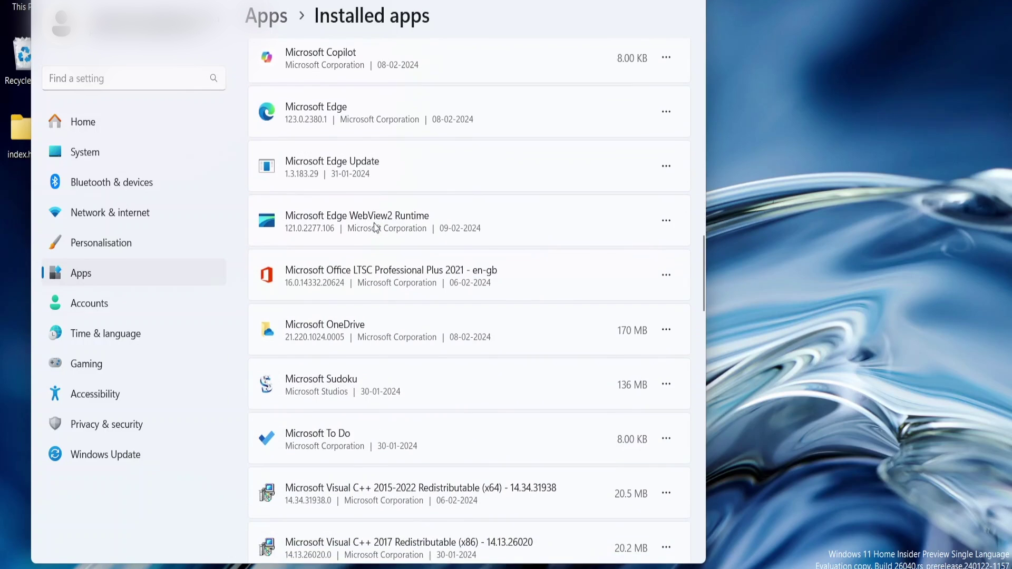
left_click(667, 275)
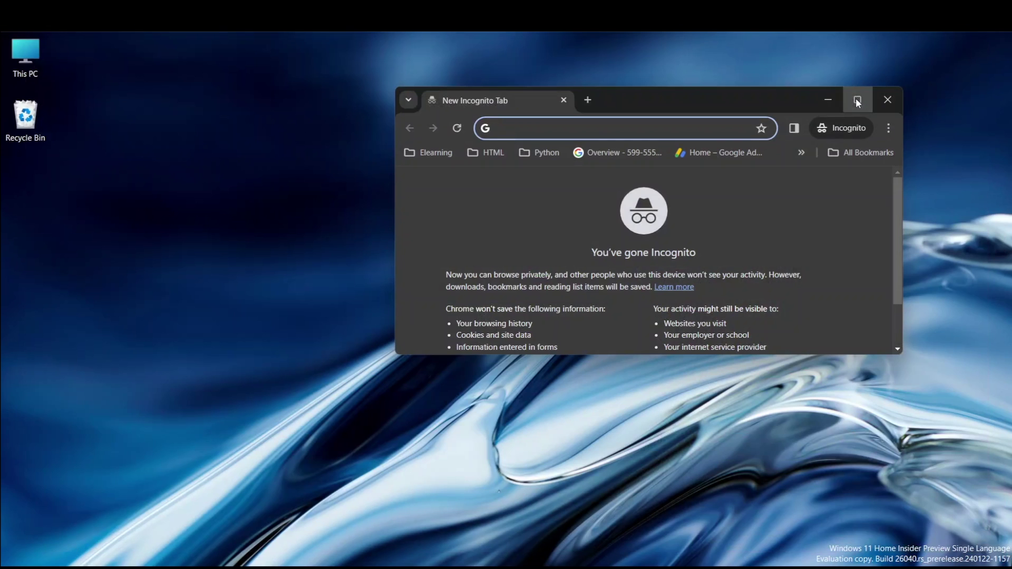
left_click(857, 99)
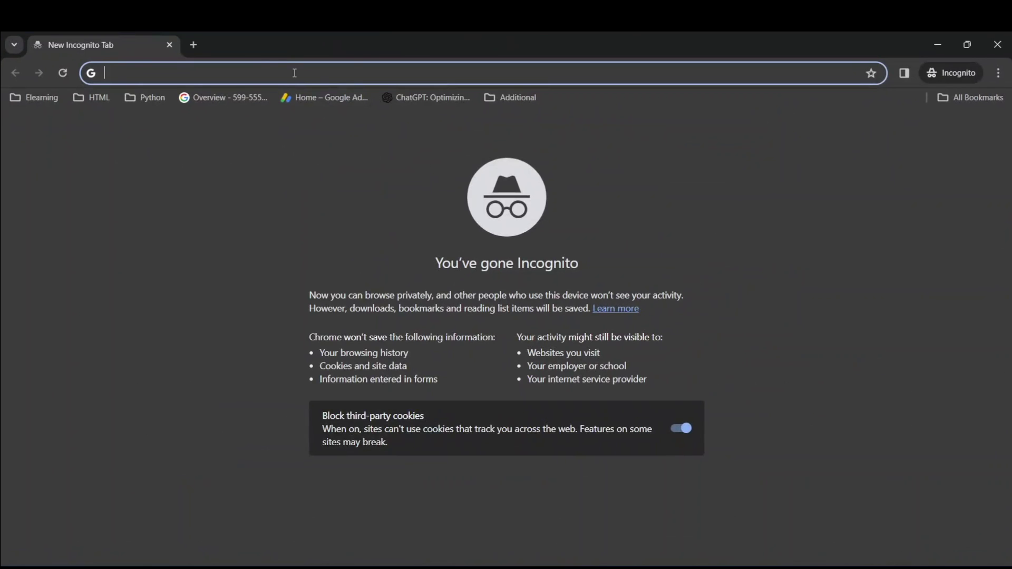
- Load the Office Deployment Tool download page from the pasted URL
type("https://www.microsoft.com/en-us/download/details.aspx?id=49117")
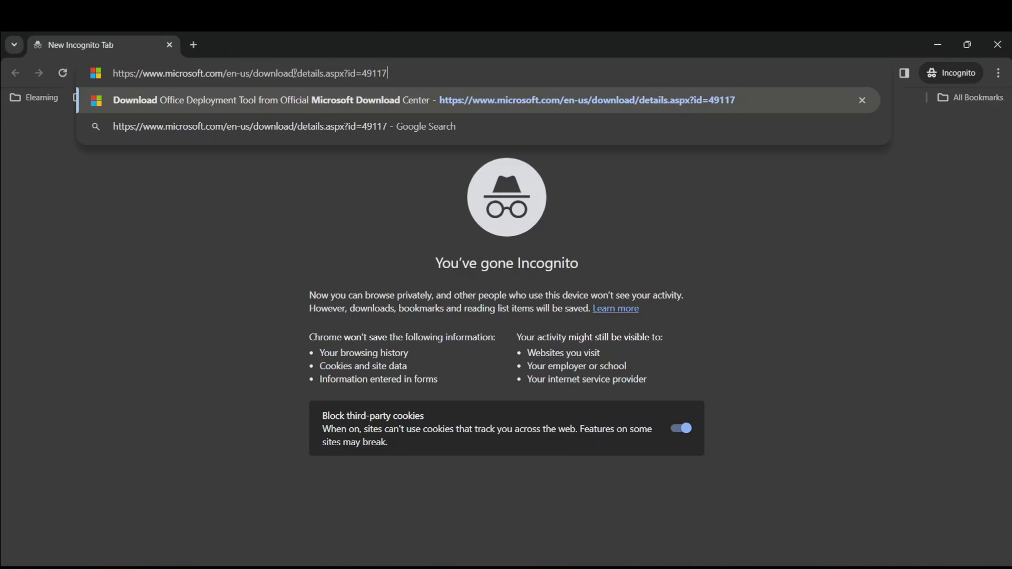
key("Return")
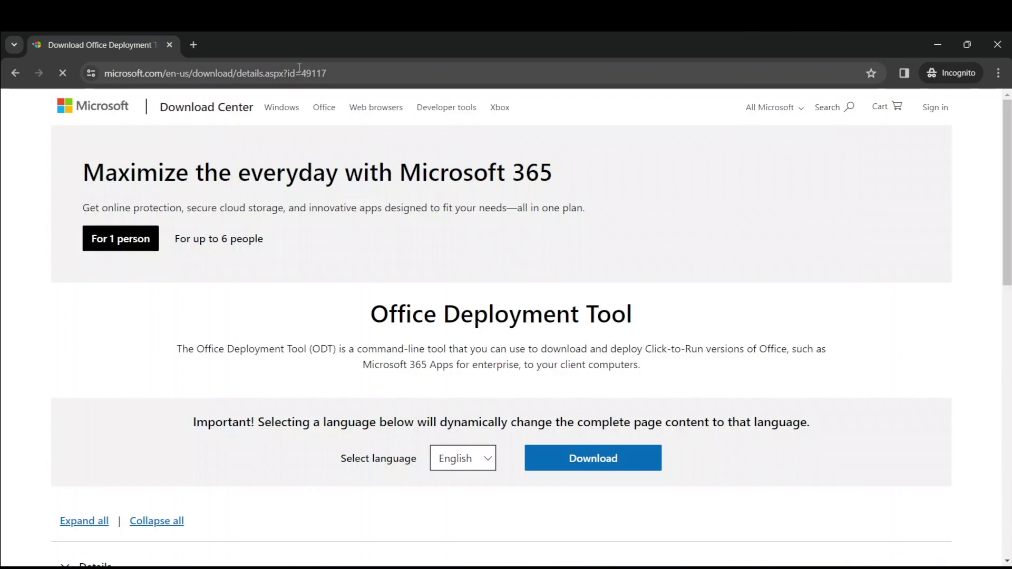
scroll(343, 234, "down", 3)
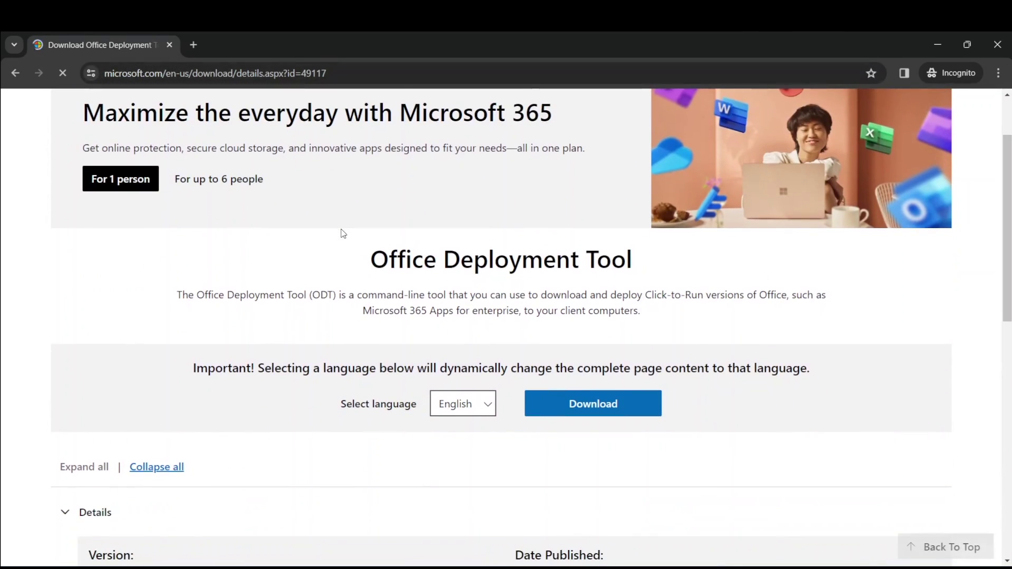
scroll(343, 234, "down", 2)
left_click_drag(194, 302, 811, 306)
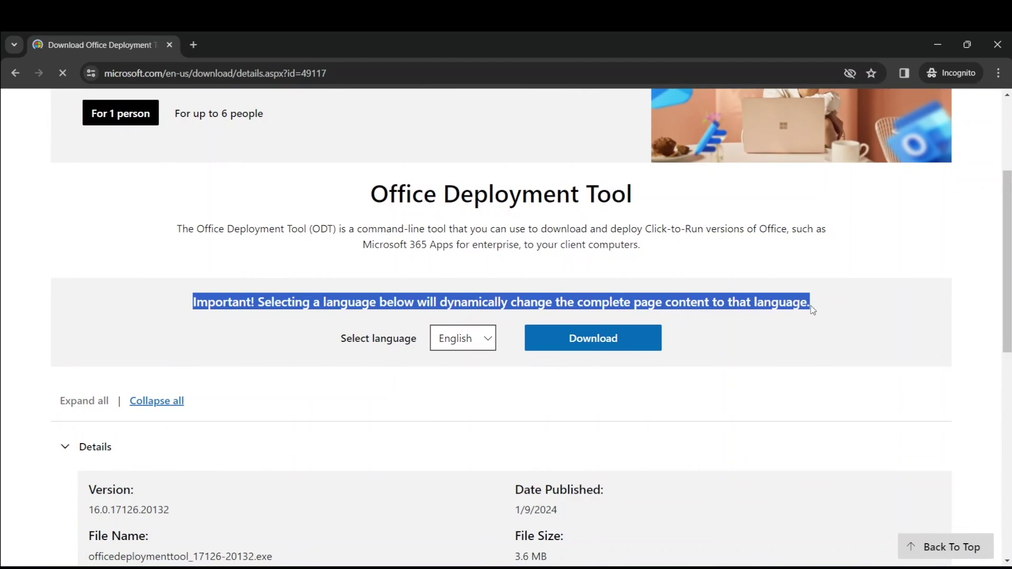
- Save officedeploymenttool_17126-20132.exe into Downloads and minimize Chrome
left_click(712, 352)
left_click(608, 343)
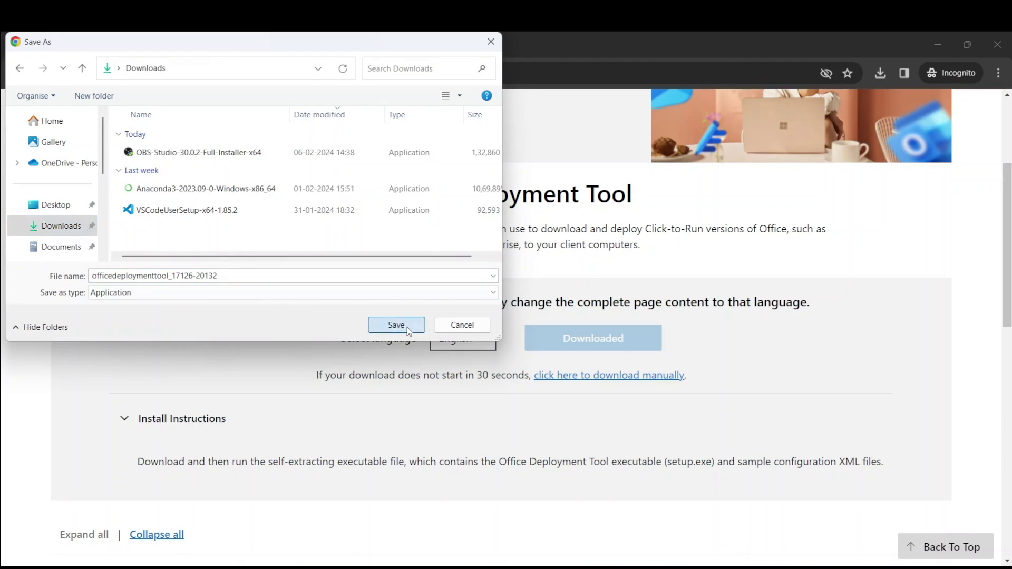
left_click(398, 325)
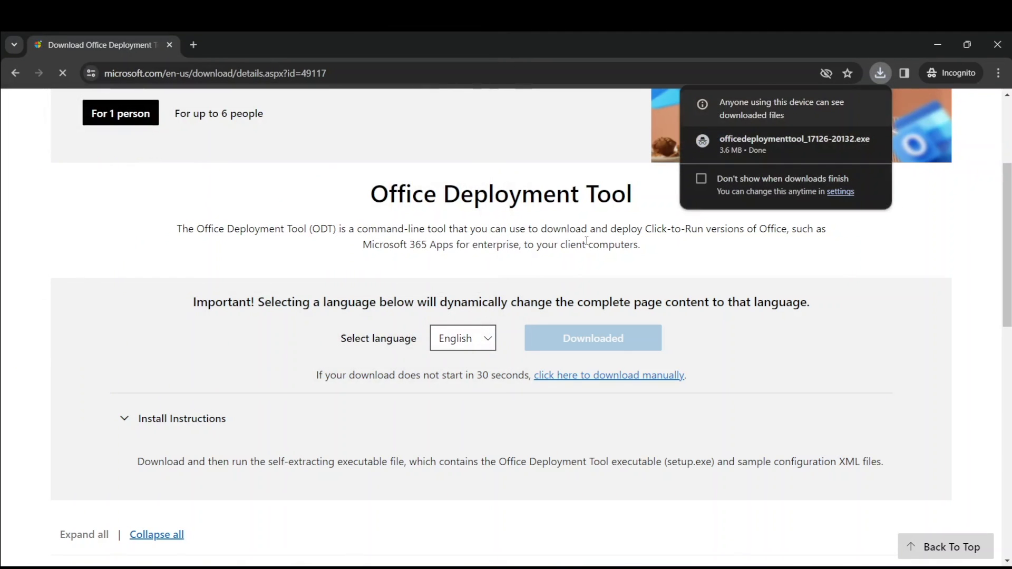
mouse_move(775, 144)
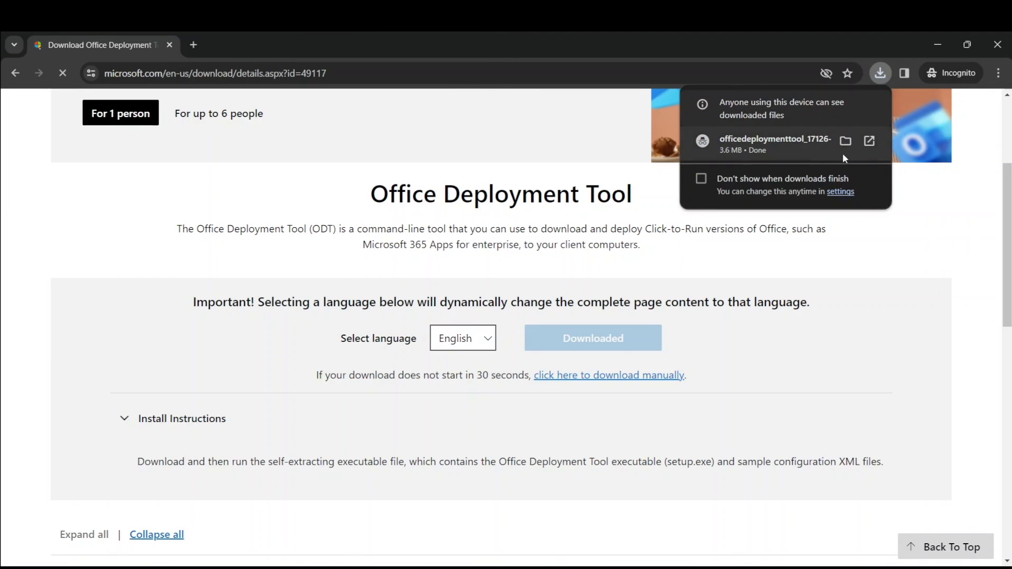
left_click(938, 44)
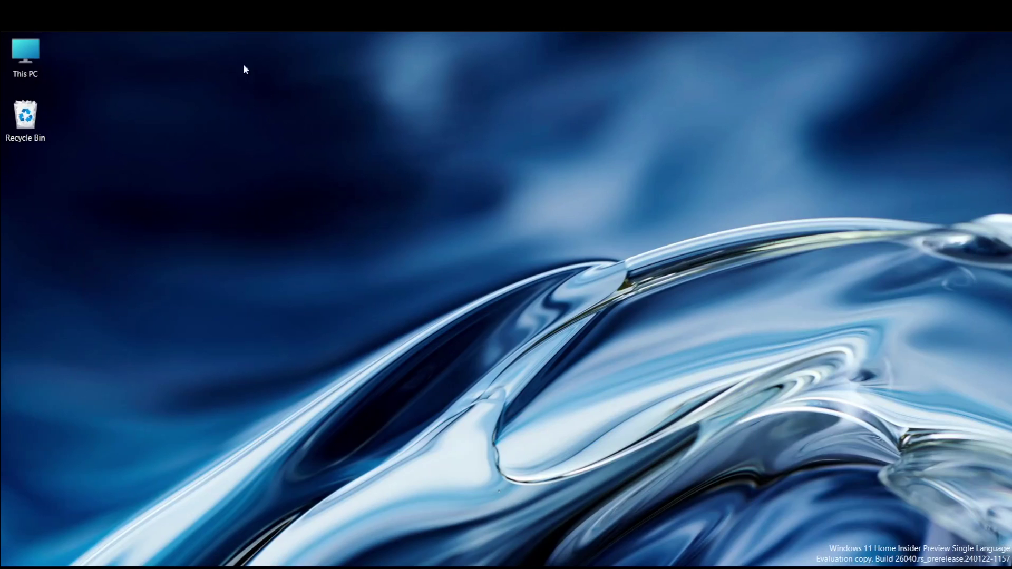
- Create an 'MS Office' folder on drive C:, then launch the deployment tool from Downloads
double_click(26, 54)
double_click(204, 164)
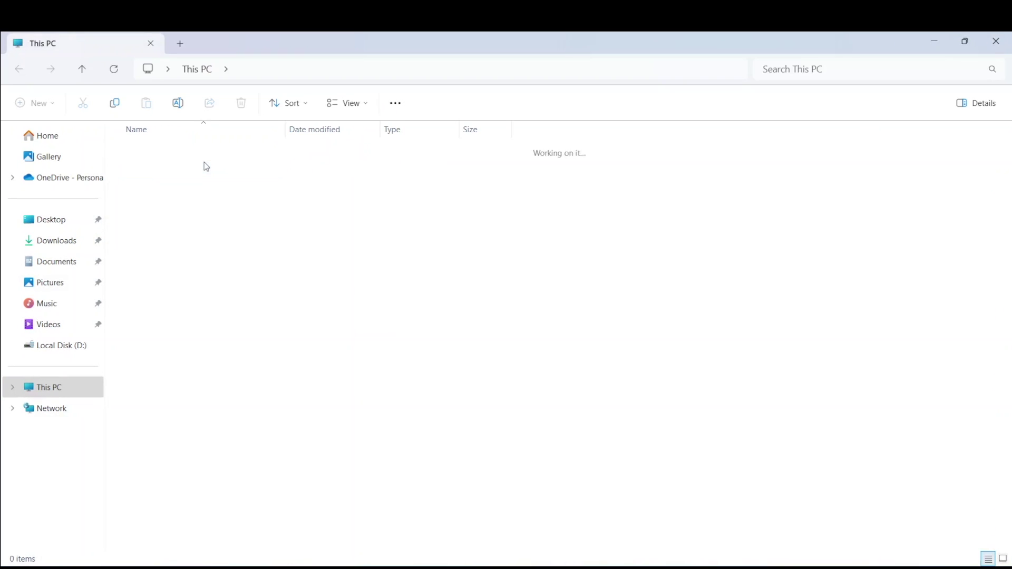
right_click(159, 317)
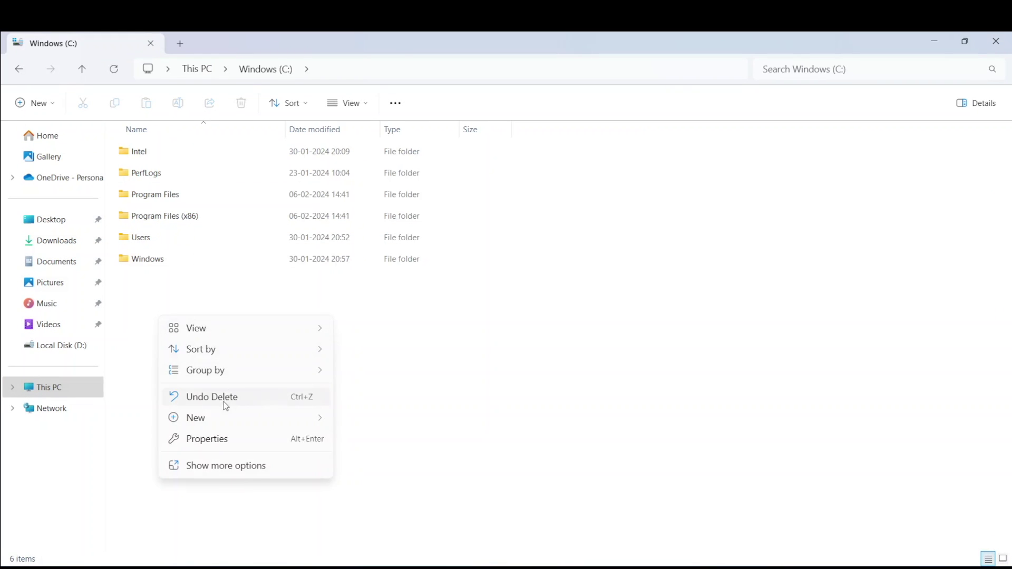
left_click(368, 419)
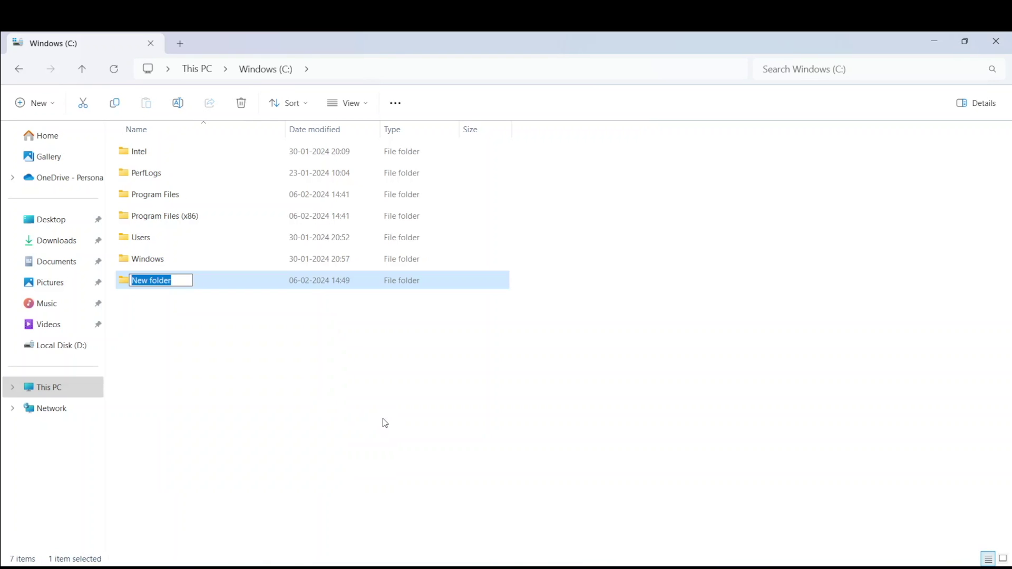
type("MS Office")
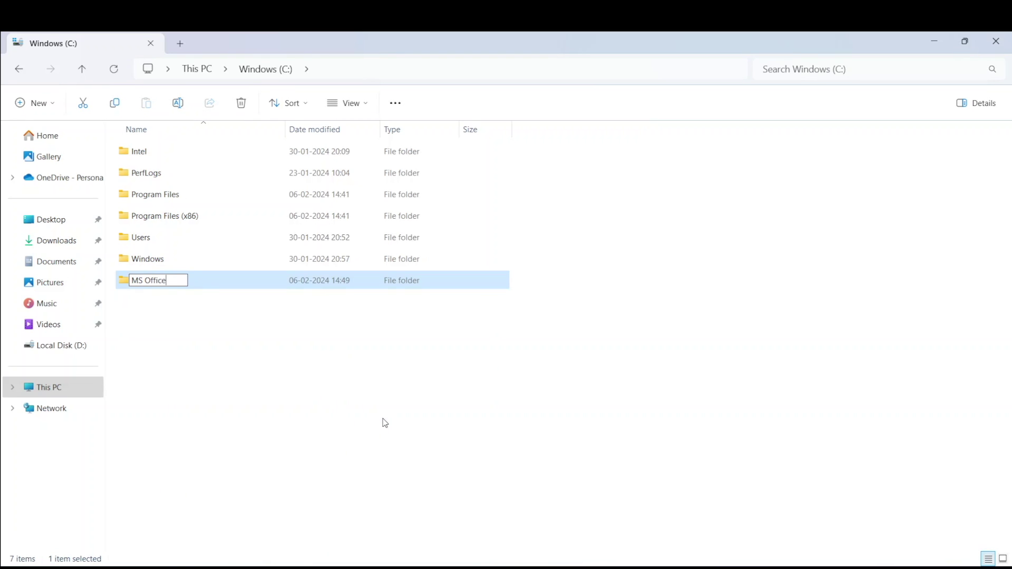
key("Return")
left_click(55, 240)
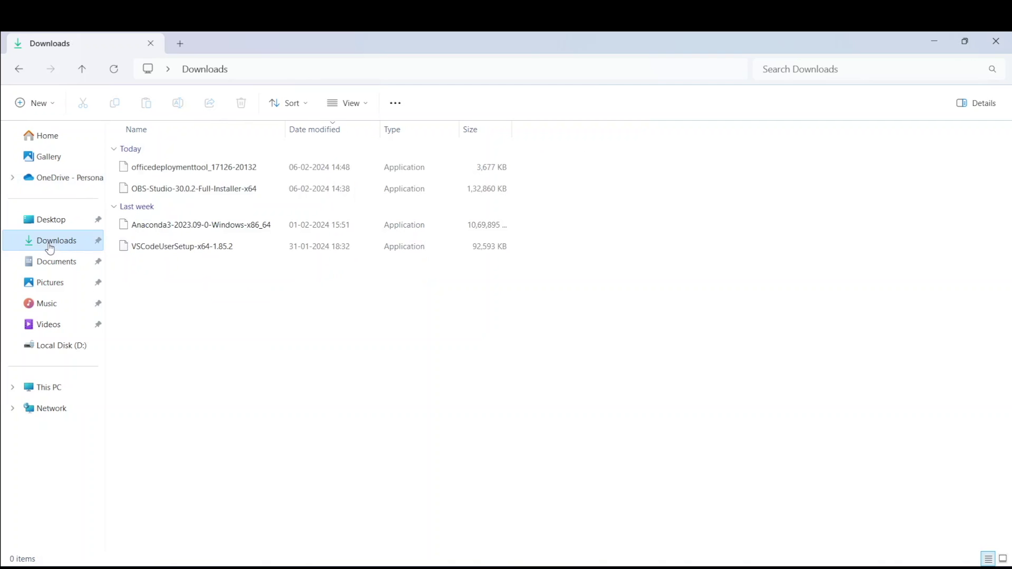
double_click(185, 169)
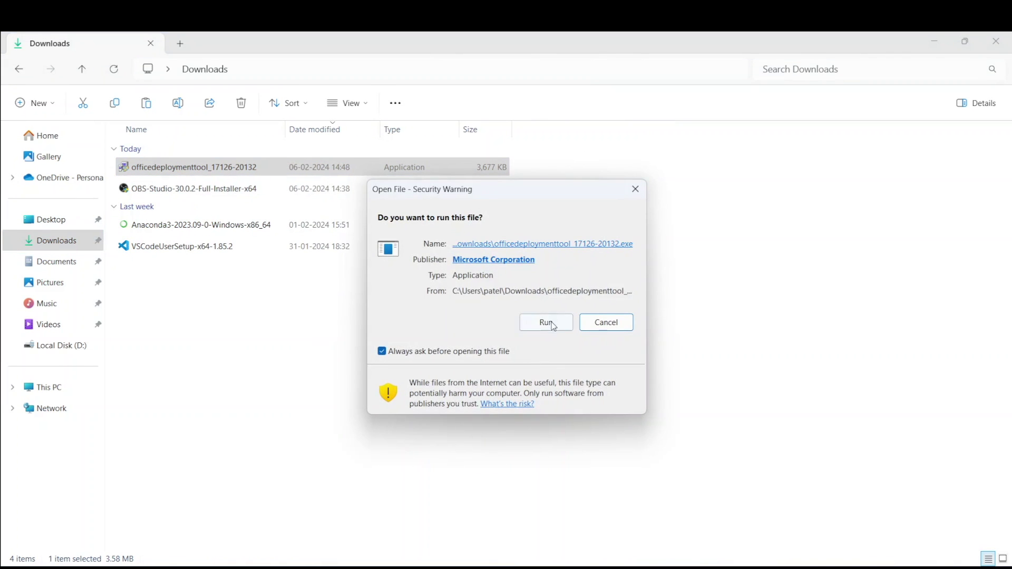
- Allow the Office Deployment Tool to run and accept its license terms
left_click(546, 322)
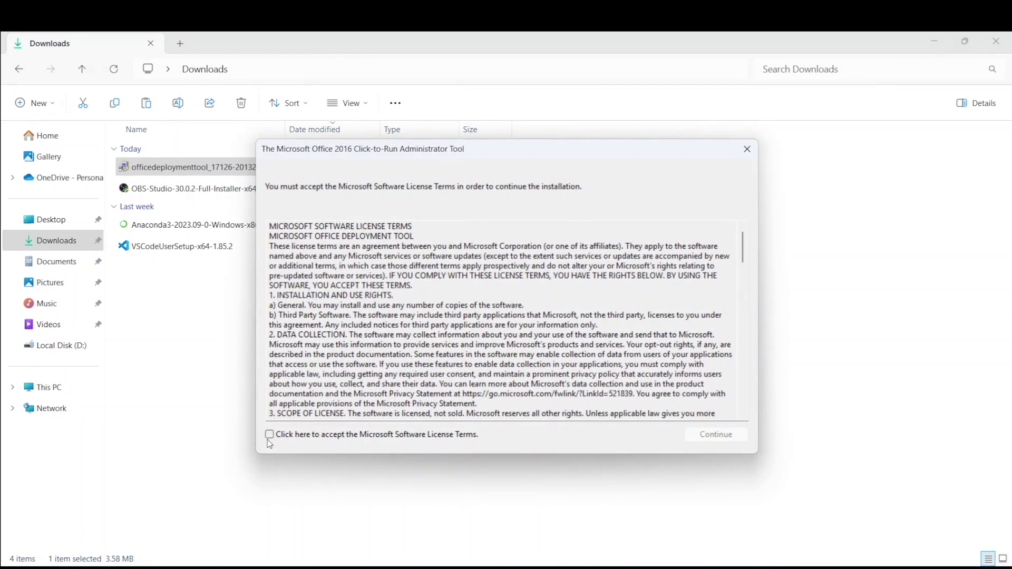
left_click(270, 435)
left_click(716, 434)
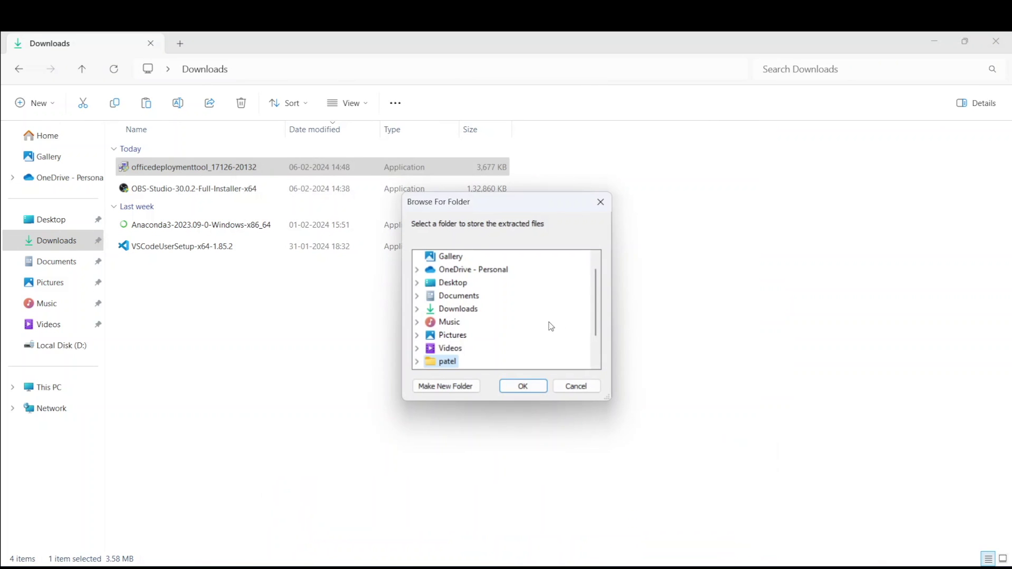
scroll(486, 308, "down", 1)
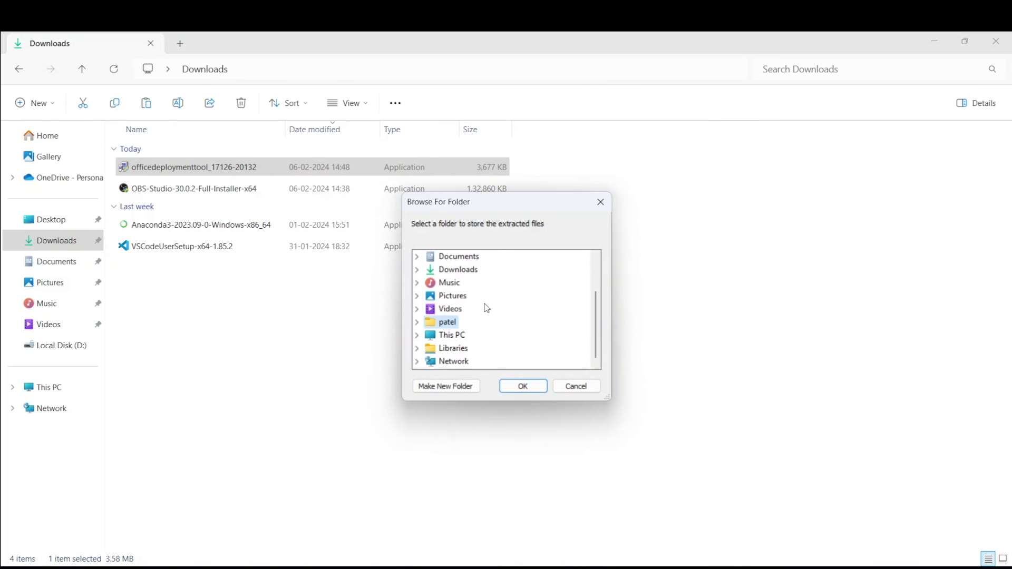
- Extract the deployment tool files into C:\MS Office and dismiss the success message
left_click(417, 336)
left_click(418, 336)
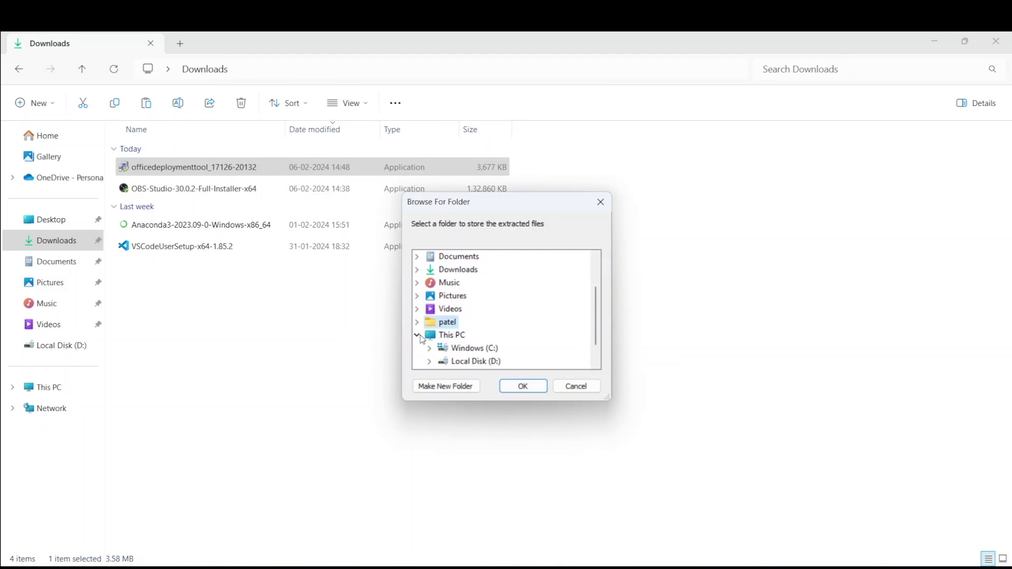
scroll(422, 339, "down", 1)
left_click(429, 321)
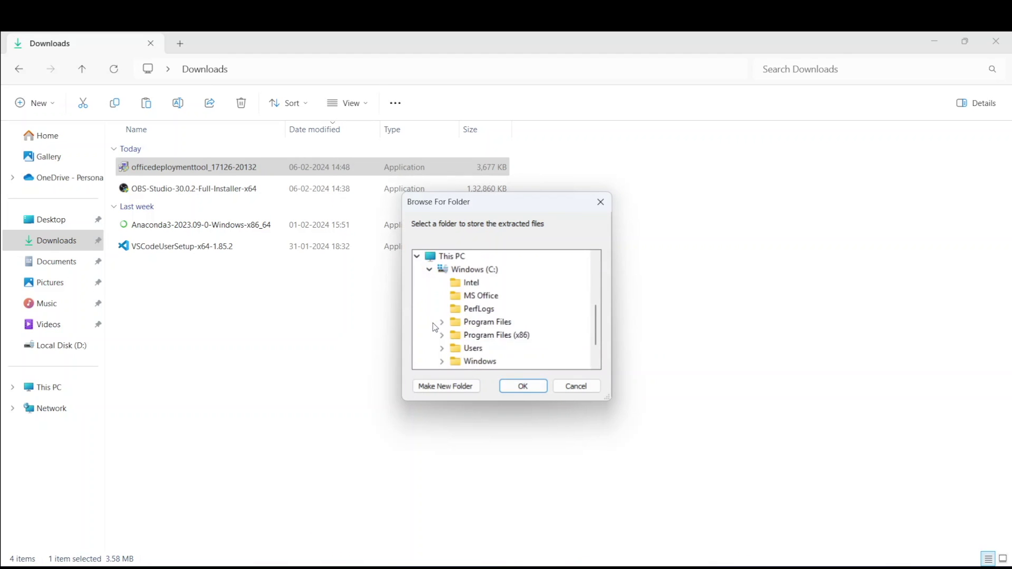
scroll(475, 324, "down", 1)
scroll(515, 323, "up", 1)
left_click(481, 296)
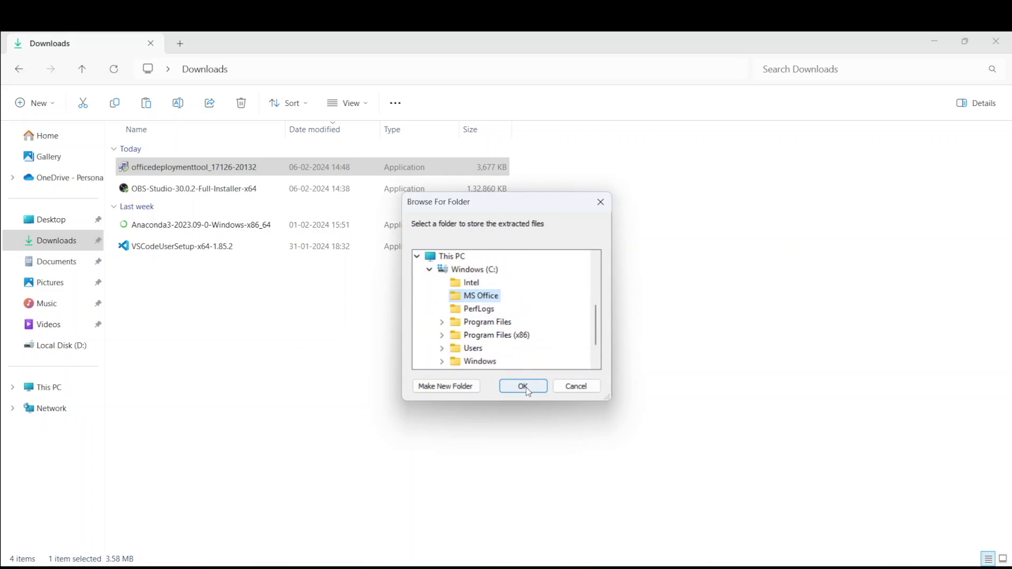
left_click(523, 386)
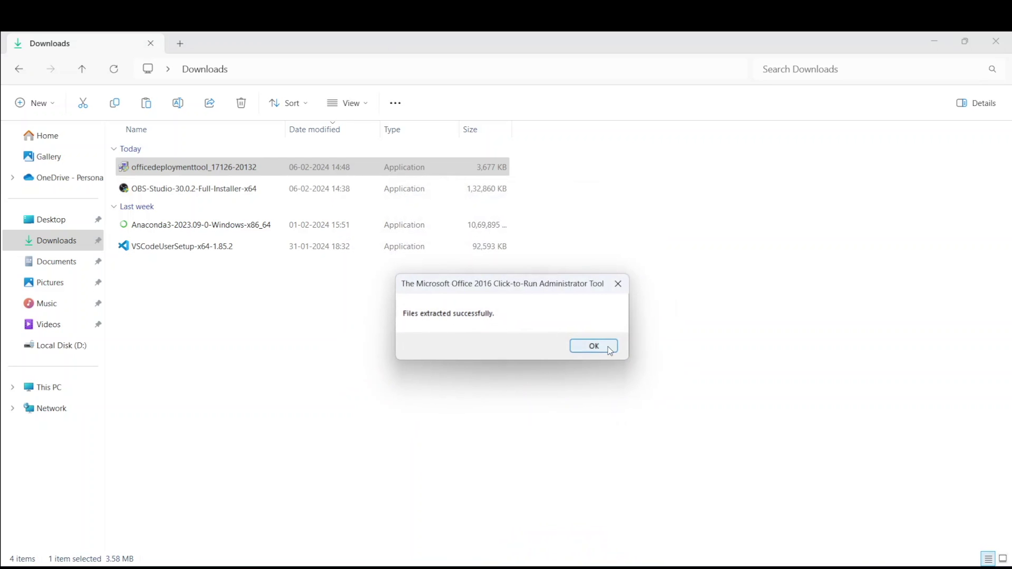
left_click(593, 346)
- Open the MS Office folder on drive C: from the desktop
left_click(933, 44)
double_click(66, 54)
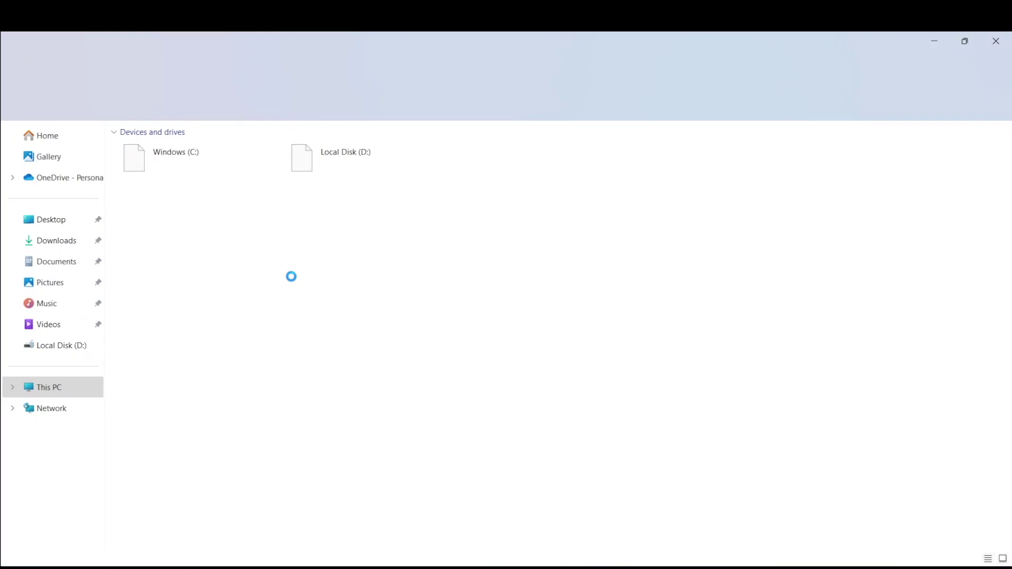
double_click(207, 163)
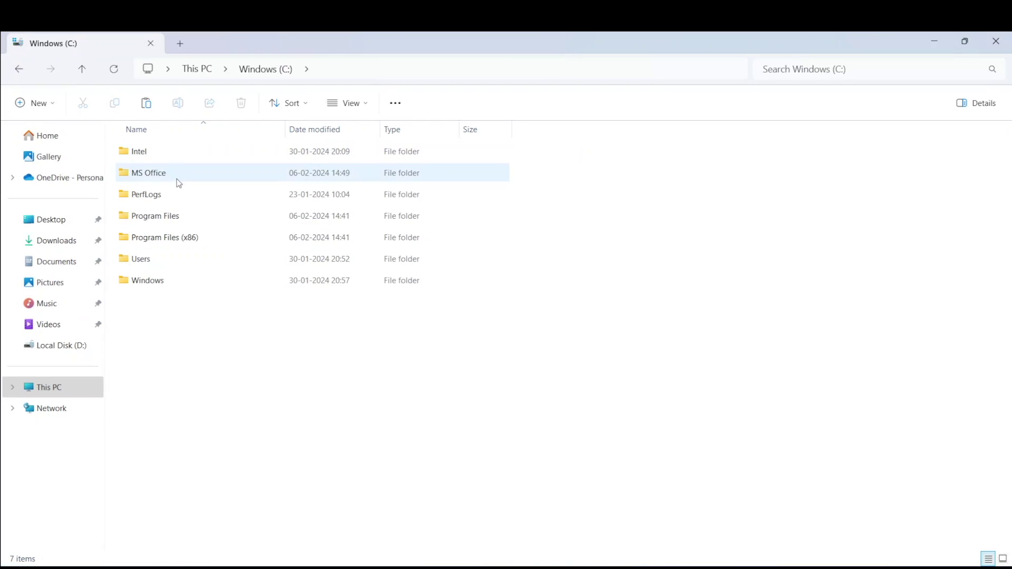
double_click(176, 175)
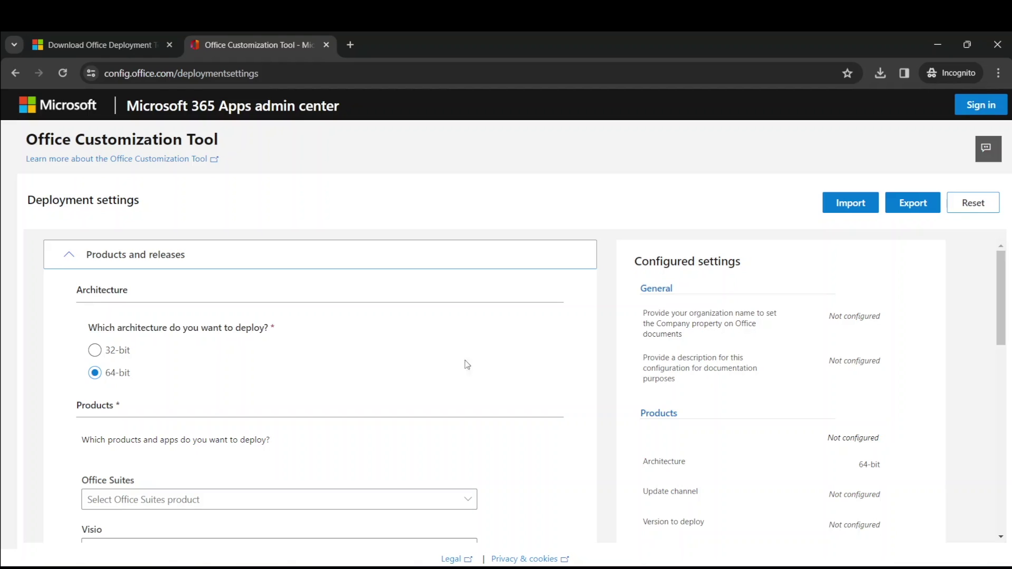
- Choose the 32-bit architecture option in the deployment settings
left_click(96, 352)
left_click(95, 372)
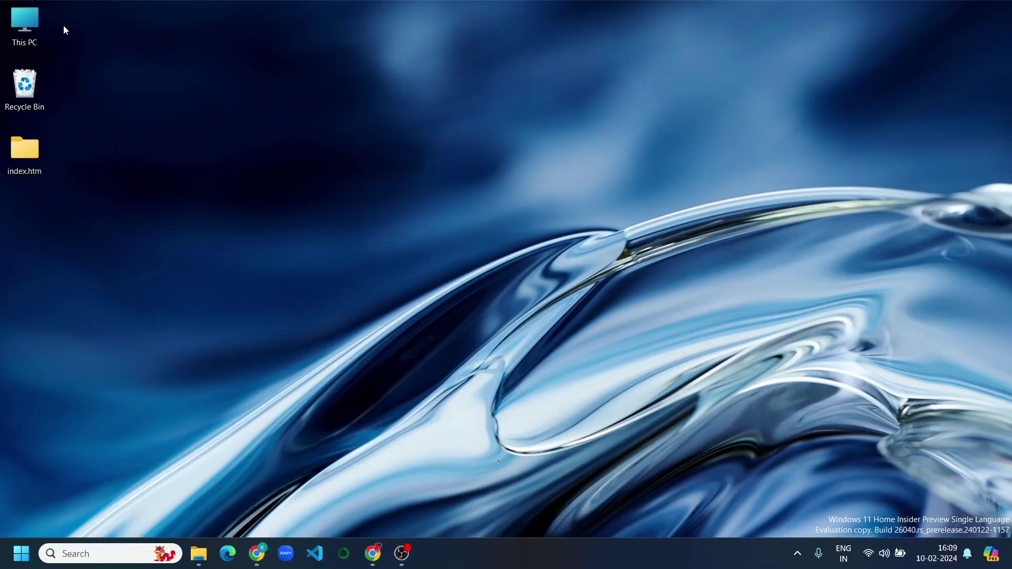
right_click(31, 27)
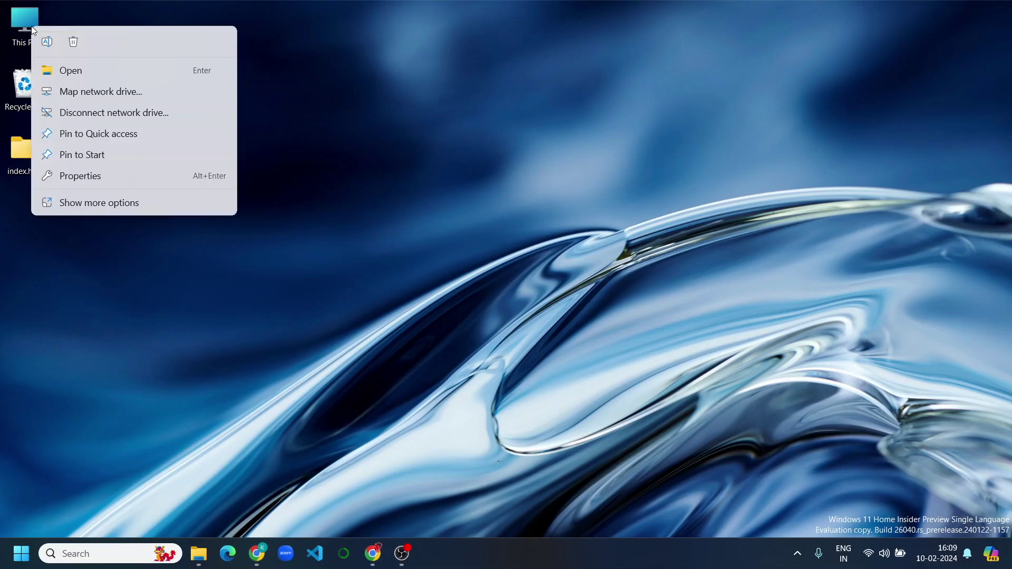
left_click(86, 176)
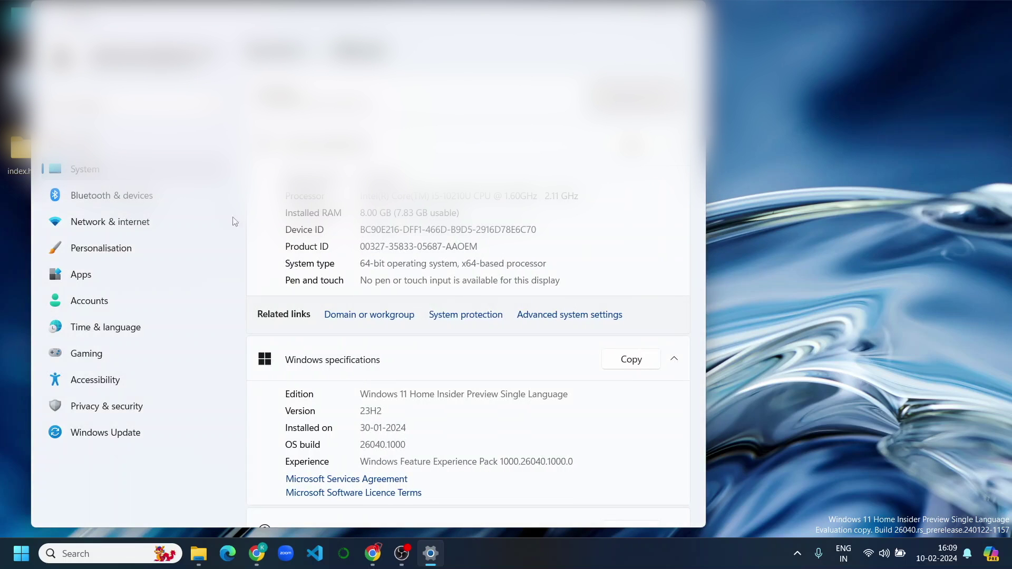
left_click_drag(548, 263, 354, 263)
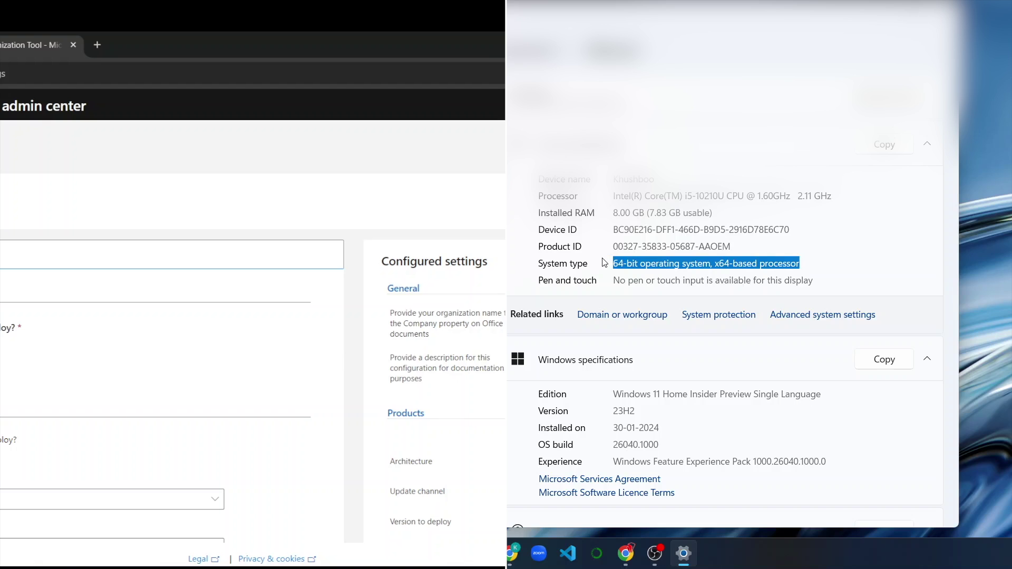
scroll(196, 350, "down", 2)
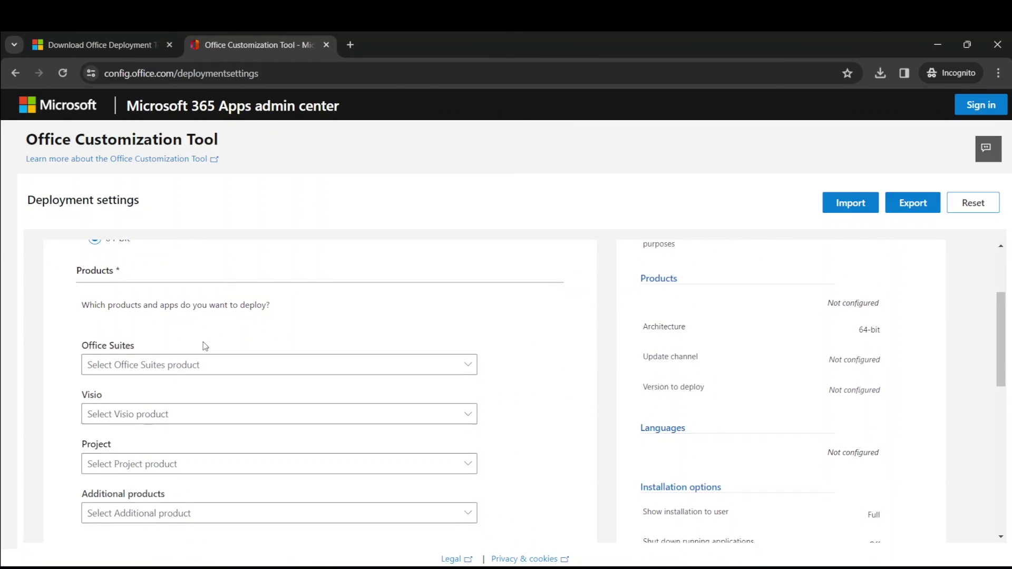
- Select Office LTSC Professional Plus 2021 - Volume License, leaving the Visio and Project lists unchosen
left_click(146, 307)
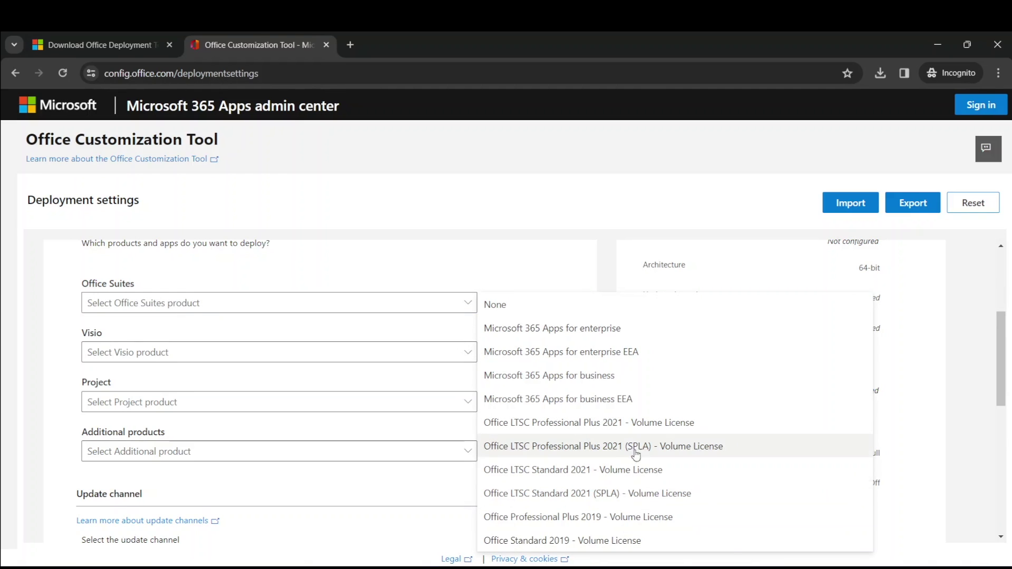
left_click(592, 428)
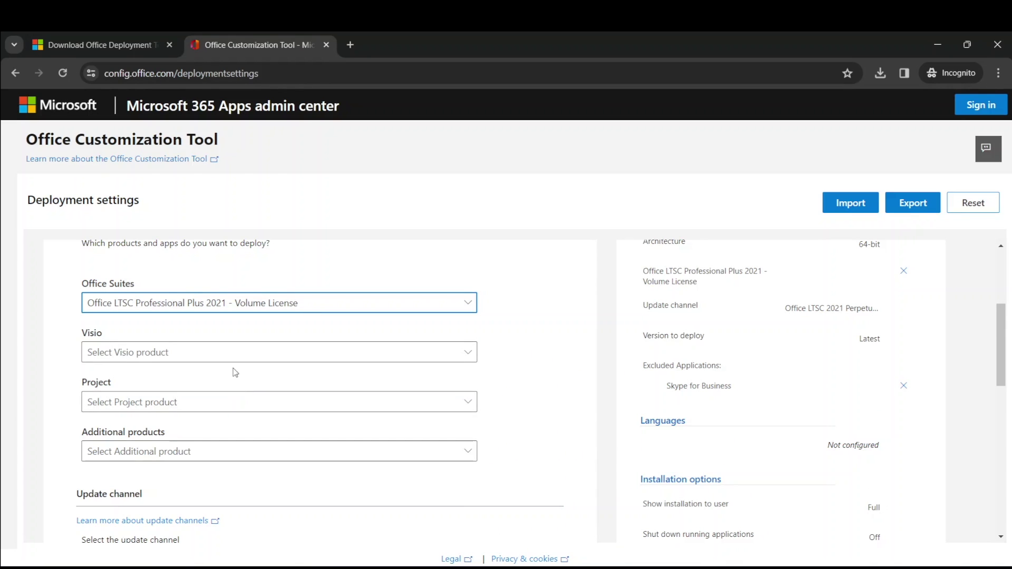
left_click(244, 356)
left_click(544, 355)
scroll(514, 377, "down", 1)
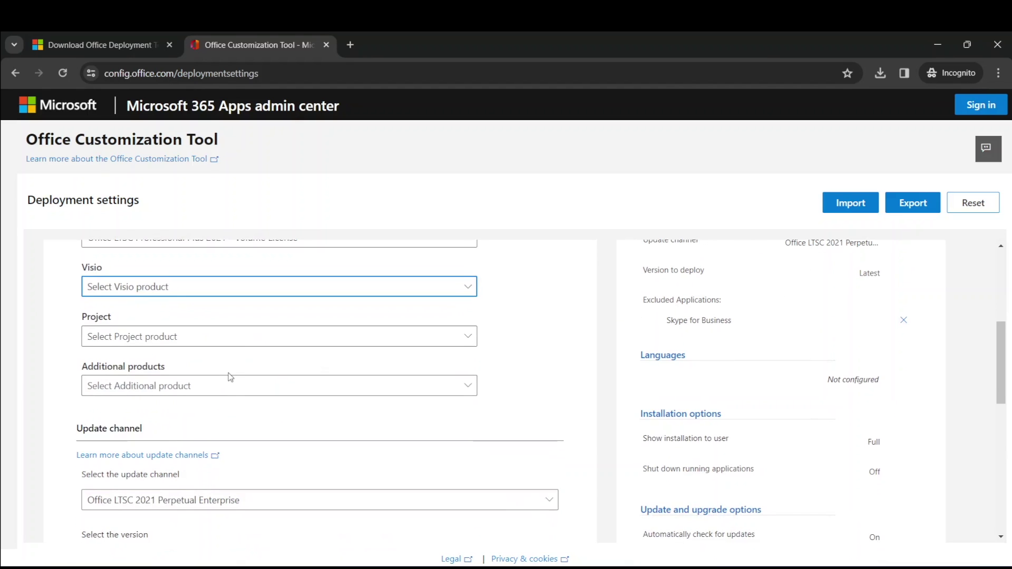
left_click(237, 335)
left_click(523, 407)
scroll(522, 402, "down", 5)
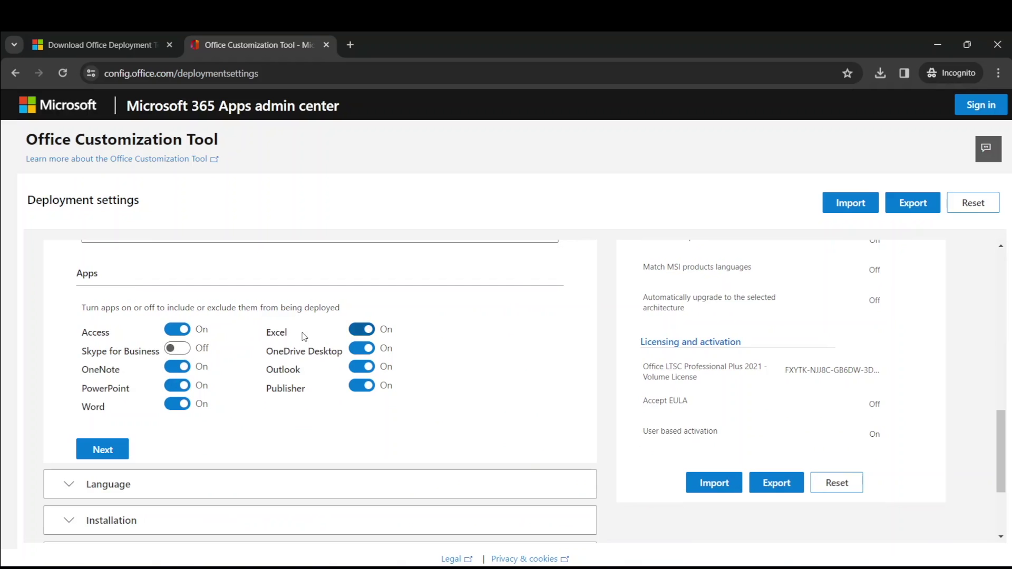
- Exclude Skype for Business, make English (United Kingdom) the primary language, and continue
left_click(362, 385)
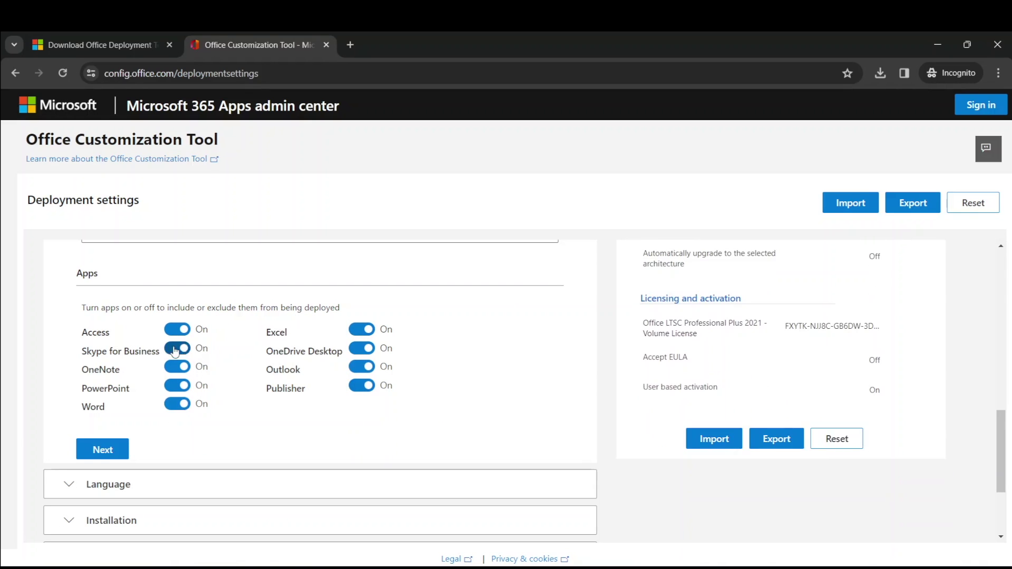
scroll(475, 396, "down", 1)
scroll(475, 396, "down", 1)
left_click(107, 352)
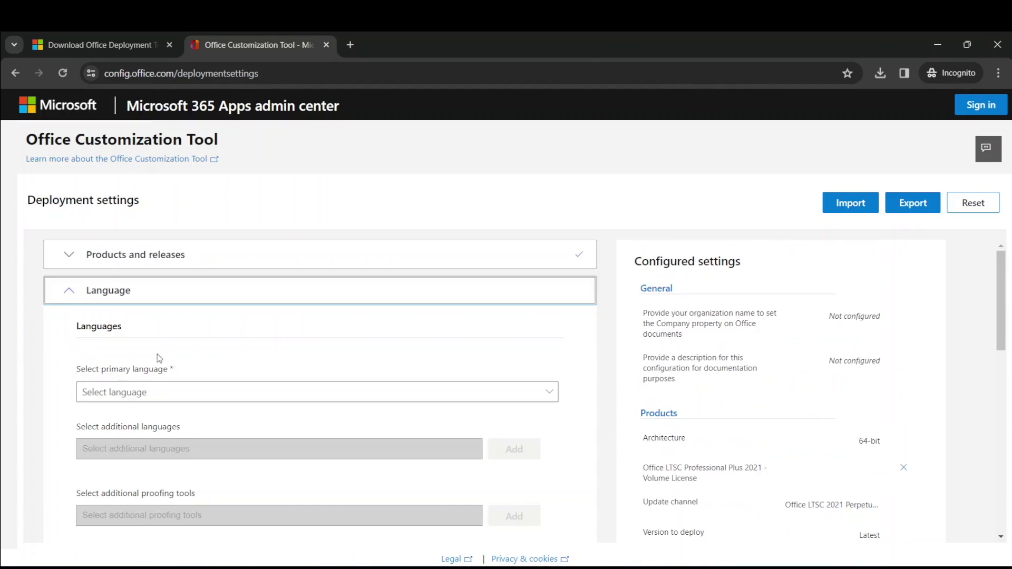
scroll(238, 356, "down", 1)
left_click(230, 331)
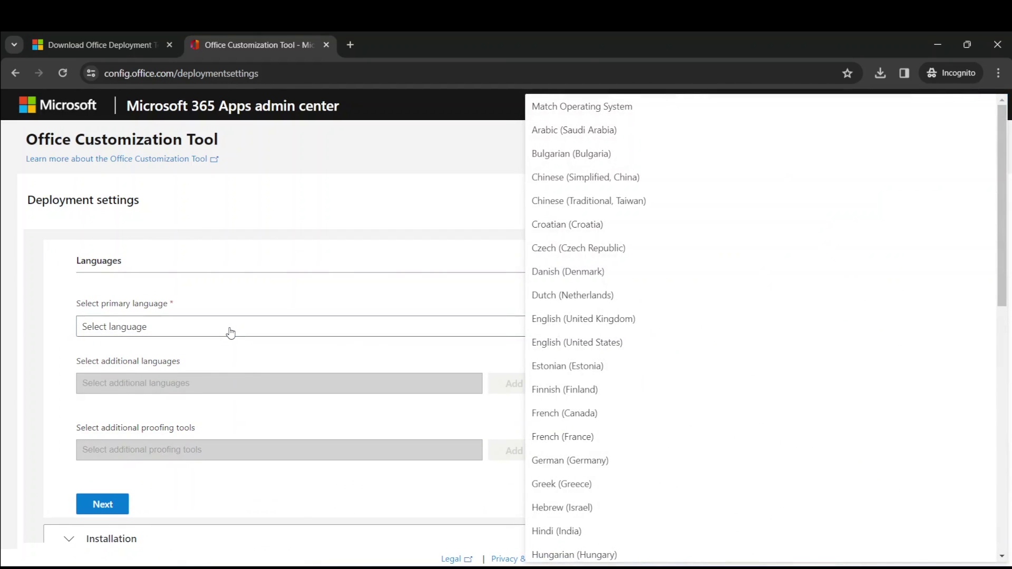
left_click(621, 318)
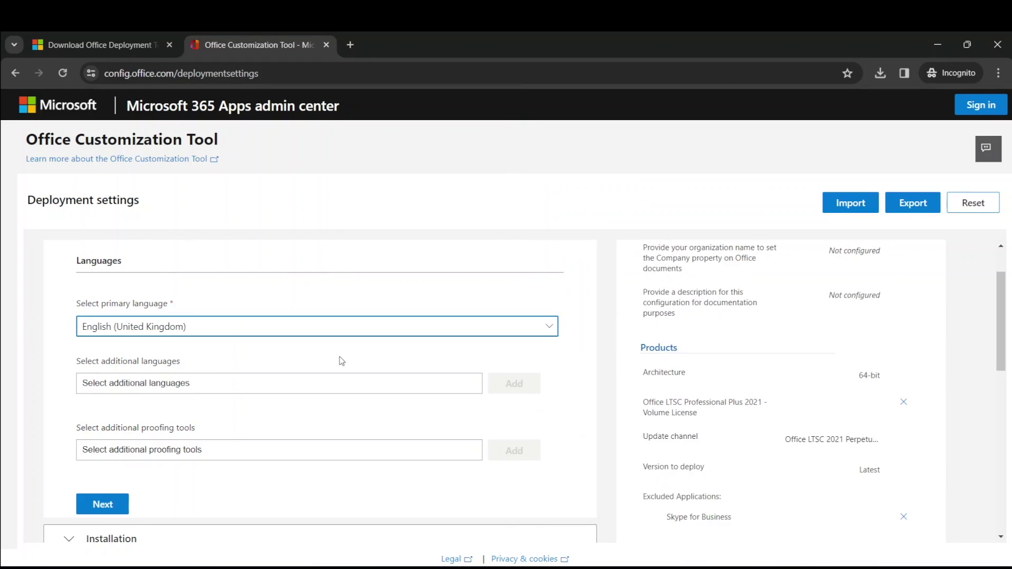
scroll(341, 361, "down", 1)
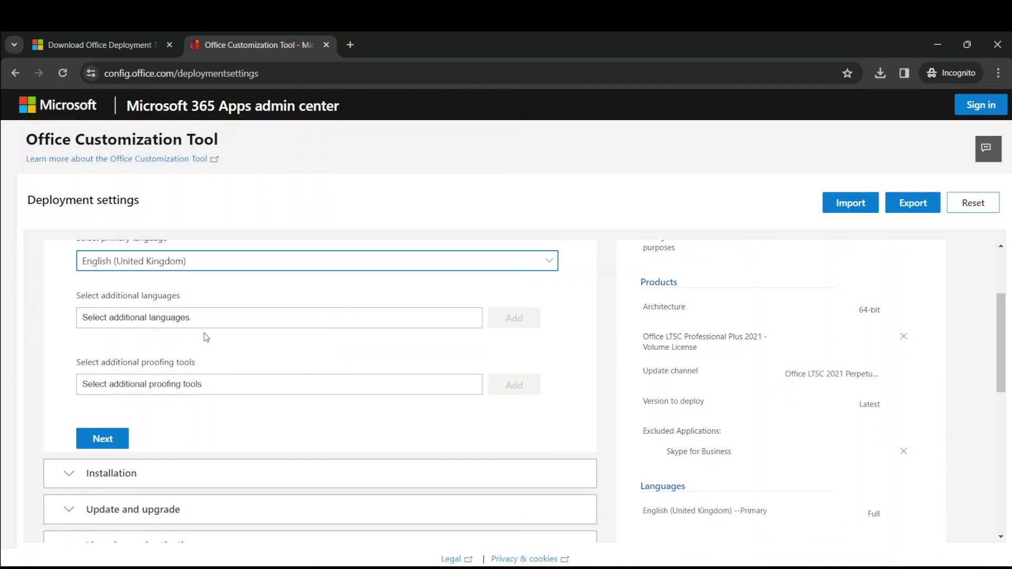
scroll(204, 338, "down", 1)
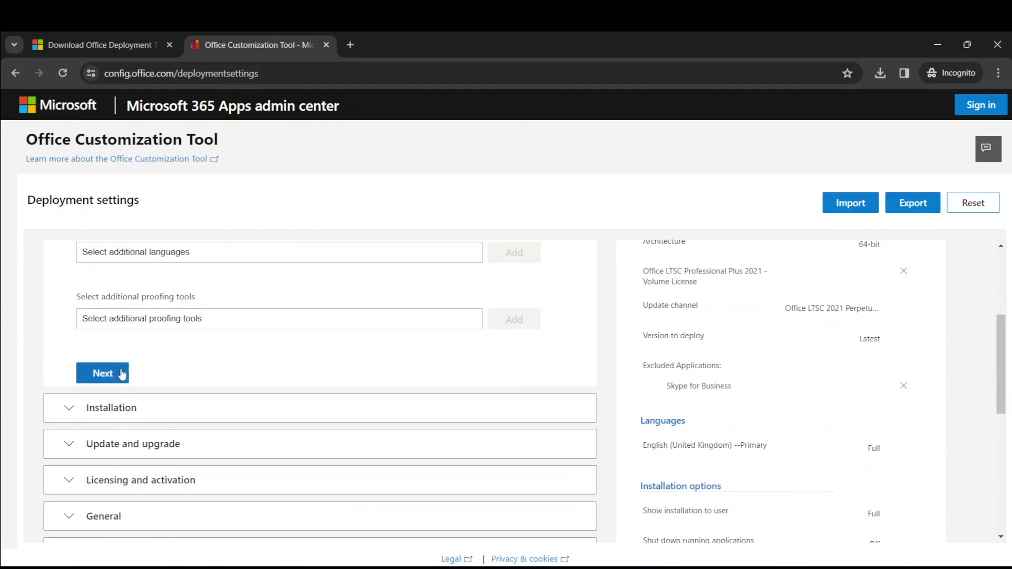
left_click(102, 373)
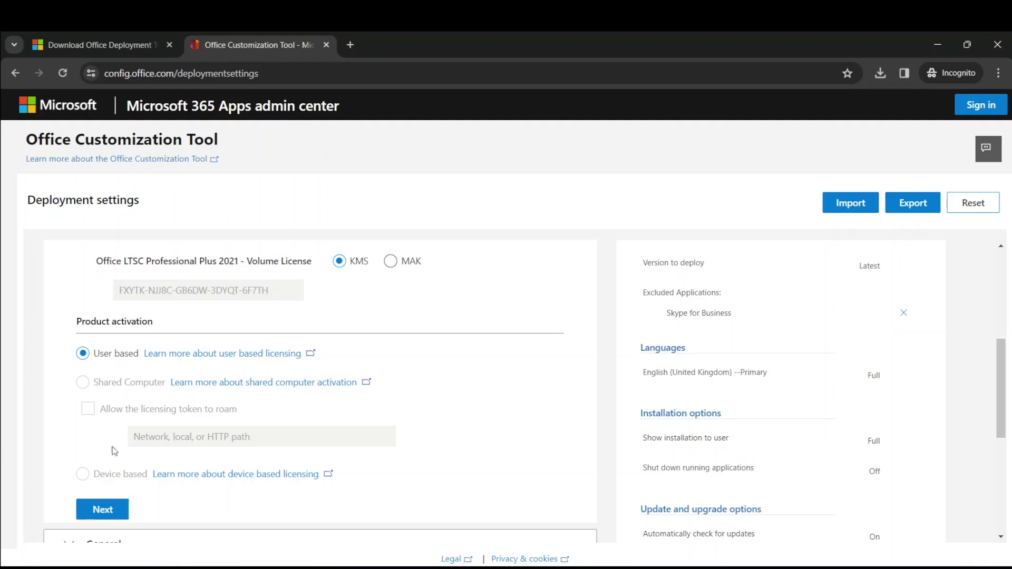
- Pick Office Open XML as the default file formats and accept the export license terms
left_click(913, 202)
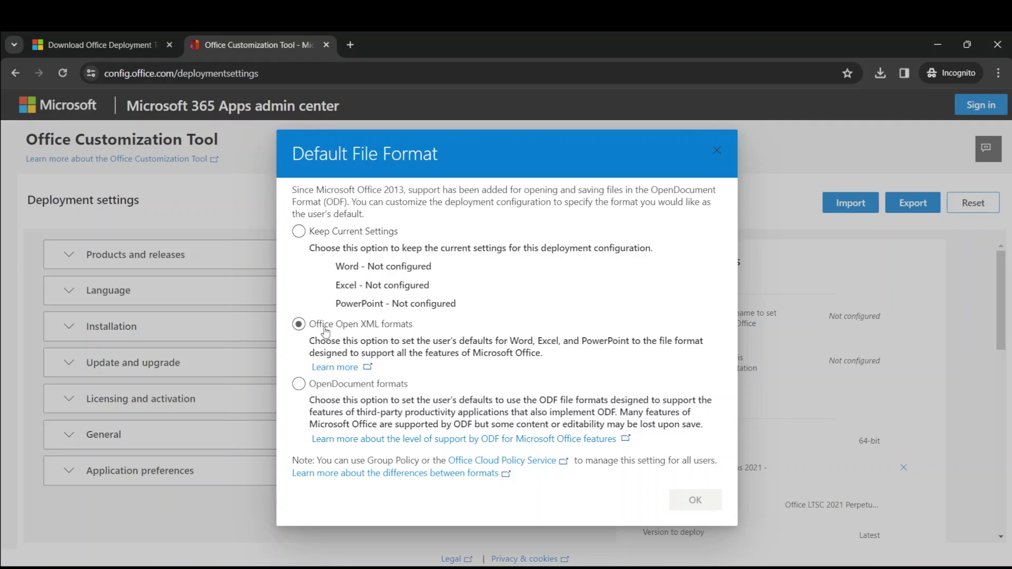
left_click(298, 324)
left_click(695, 499)
left_click(534, 380)
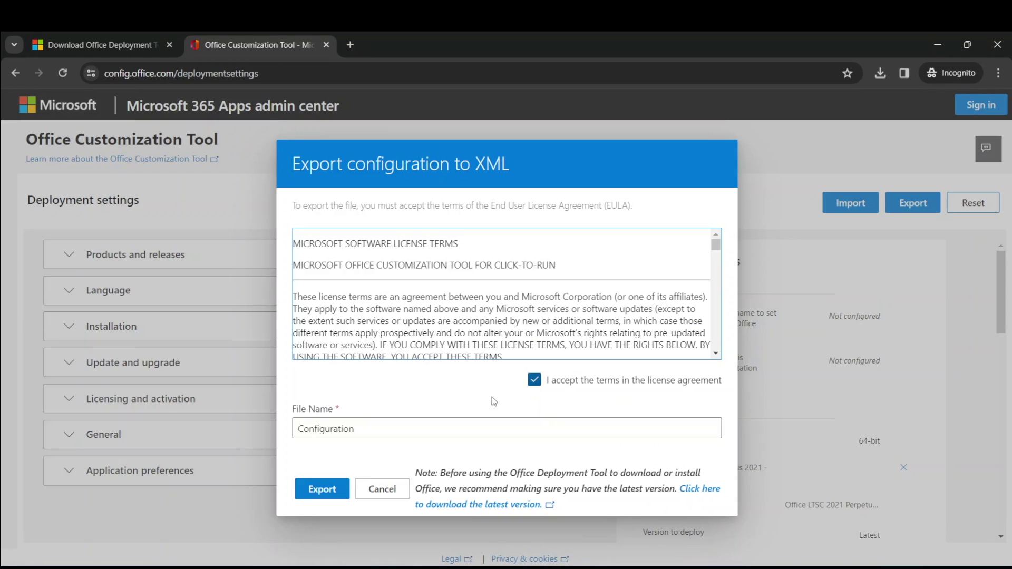
- Name the configuration file Configxml and save it into C:\MS Office
left_click(389, 429)
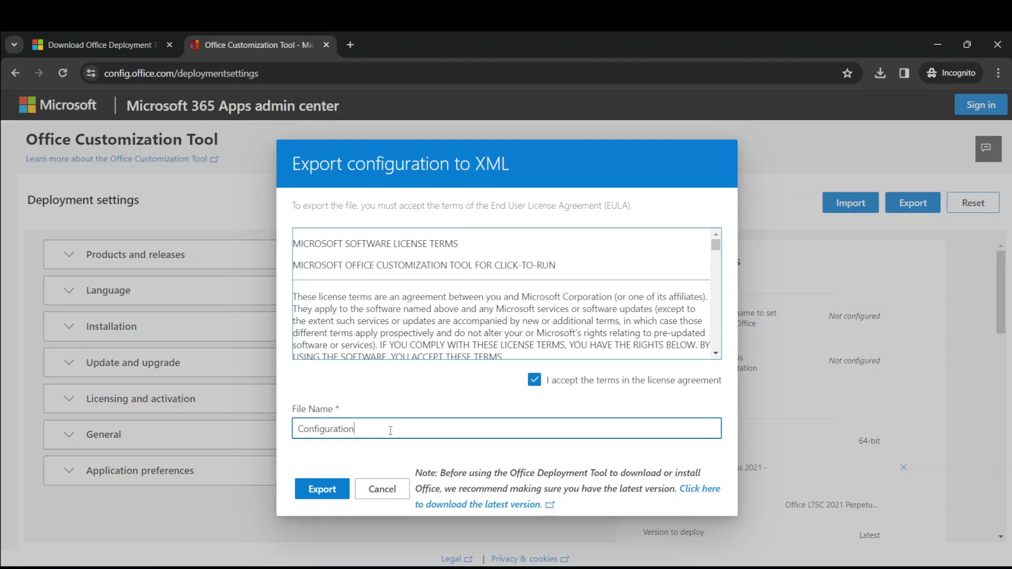
key("BackSpace")
key("BackSpace")
key("BackSpace")
type("xml")
left_click(322, 490)
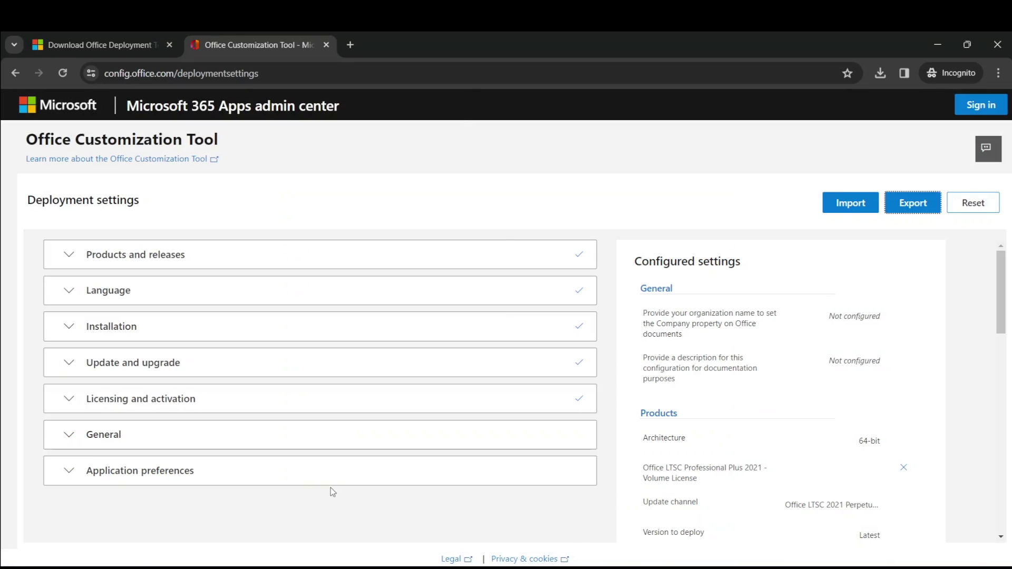
left_click(52, 220)
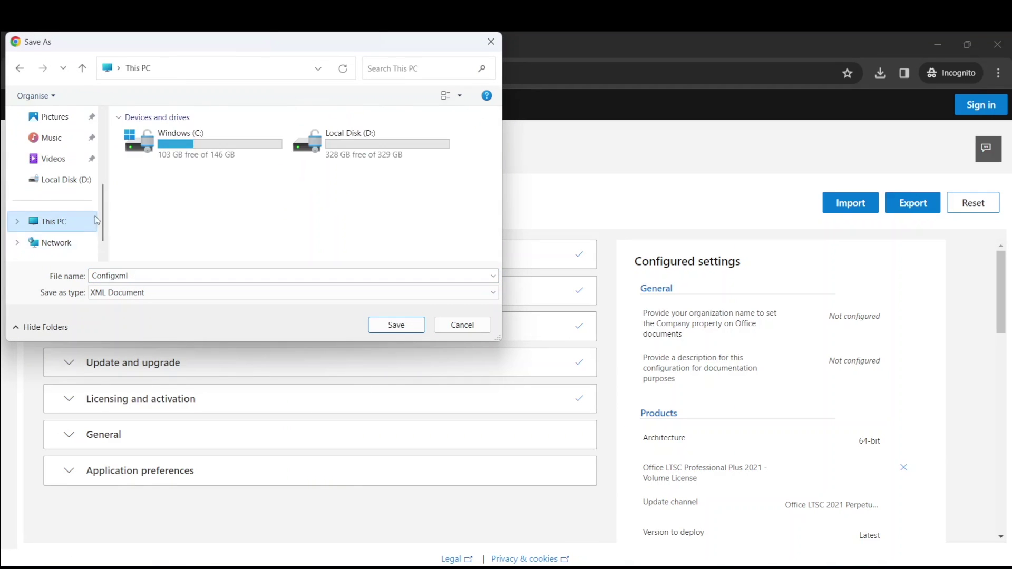
double_click(178, 143)
double_click(153, 158)
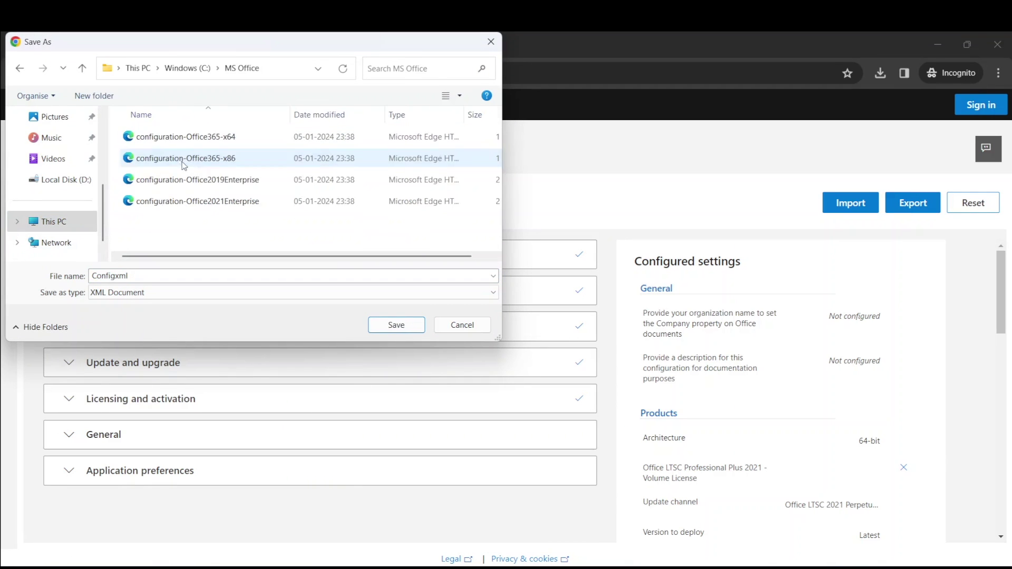
left_click(396, 325)
- Open C:\MS Office and widen the Type column to see Configxml beside setup
left_click(938, 44)
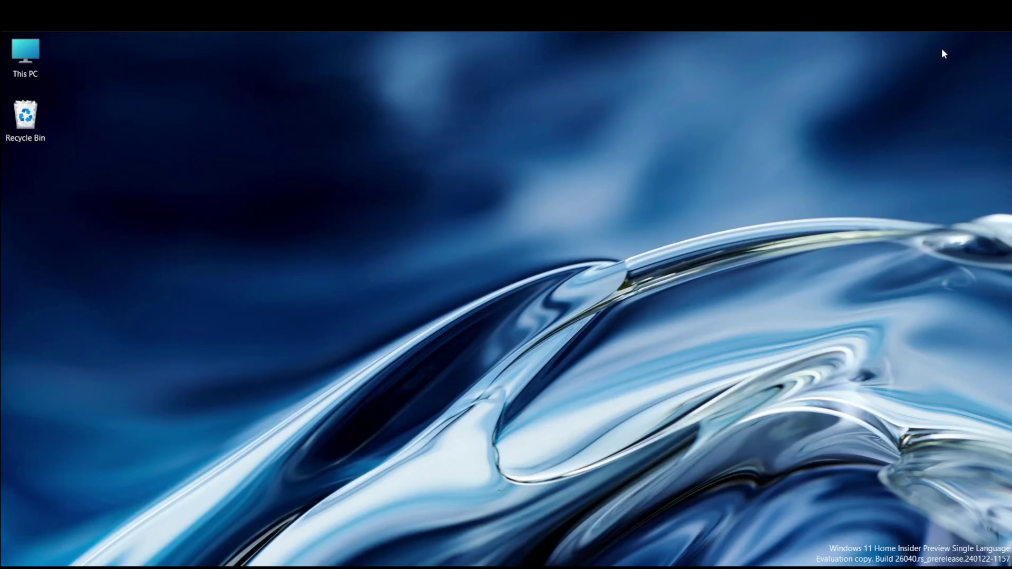
double_click(28, 51)
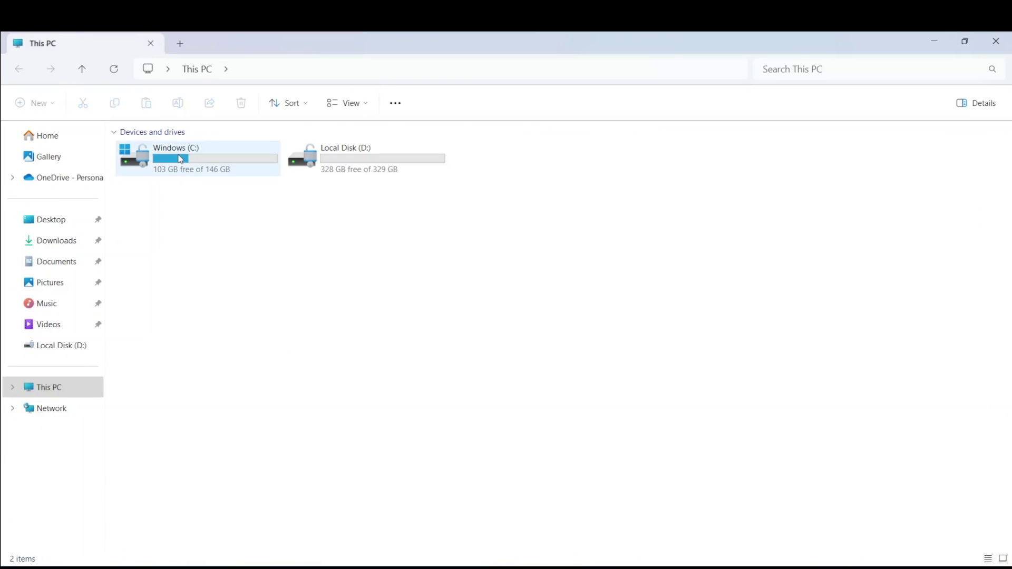
double_click(178, 158)
double_click(173, 174)
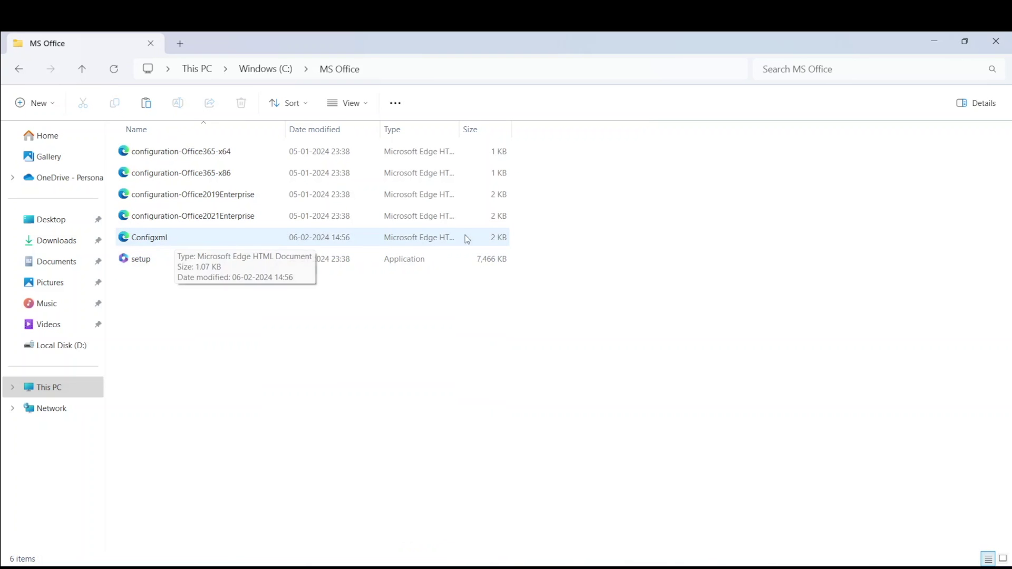
left_click_drag(459, 129, 548, 129)
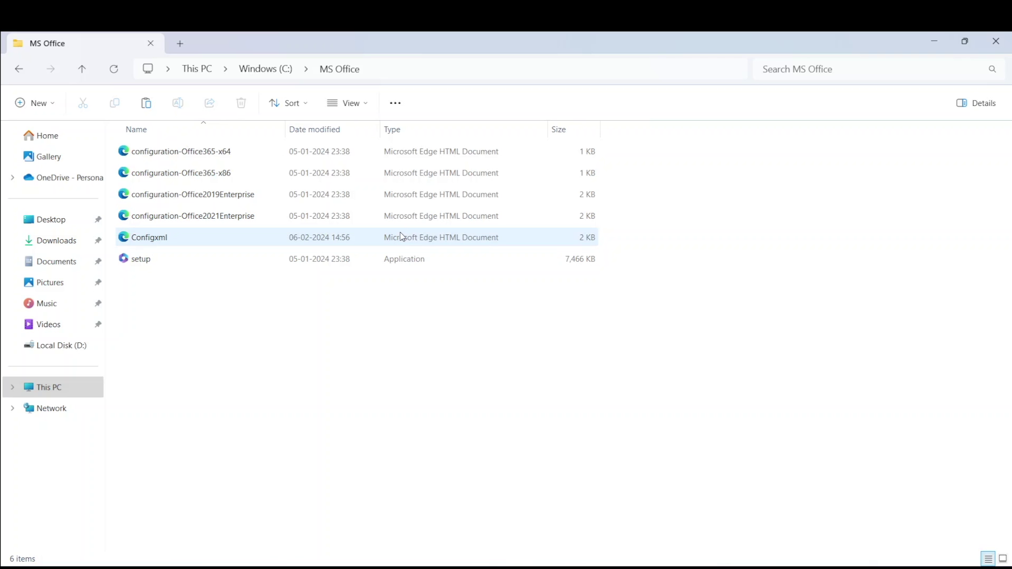
- Open Command Prompt and change into the C:\MS Office folder
key("super")
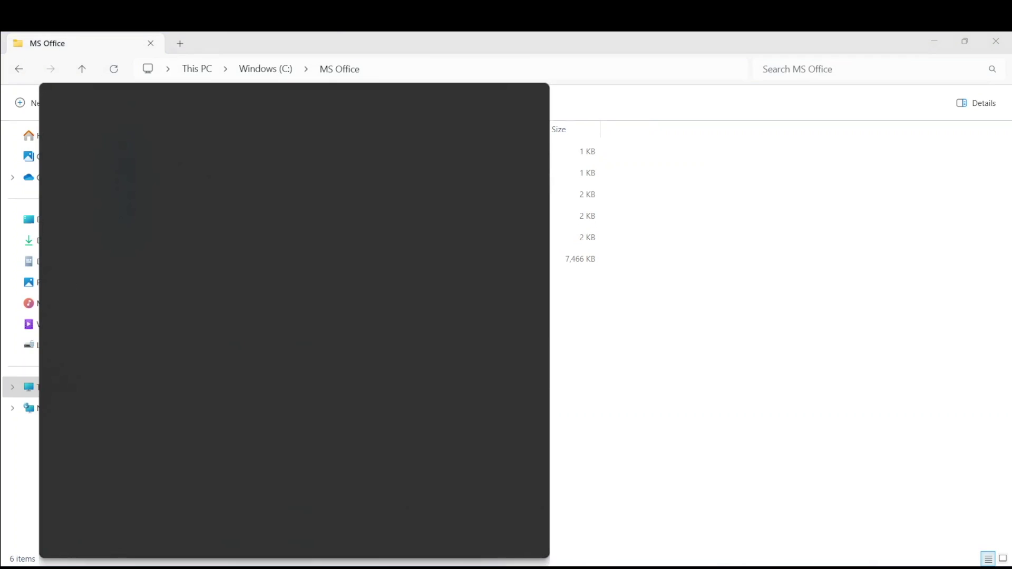
type("comm")
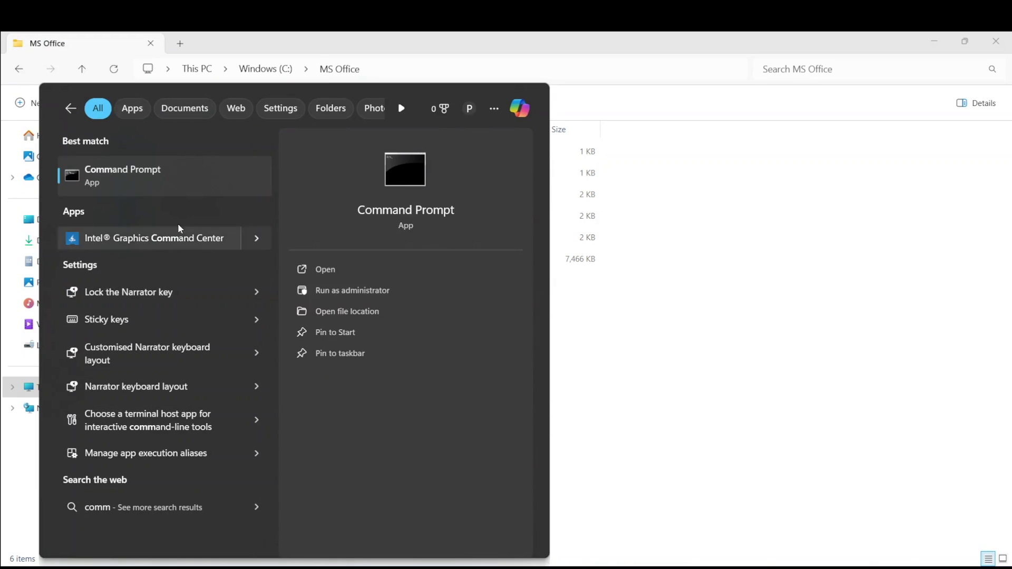
key("Return")
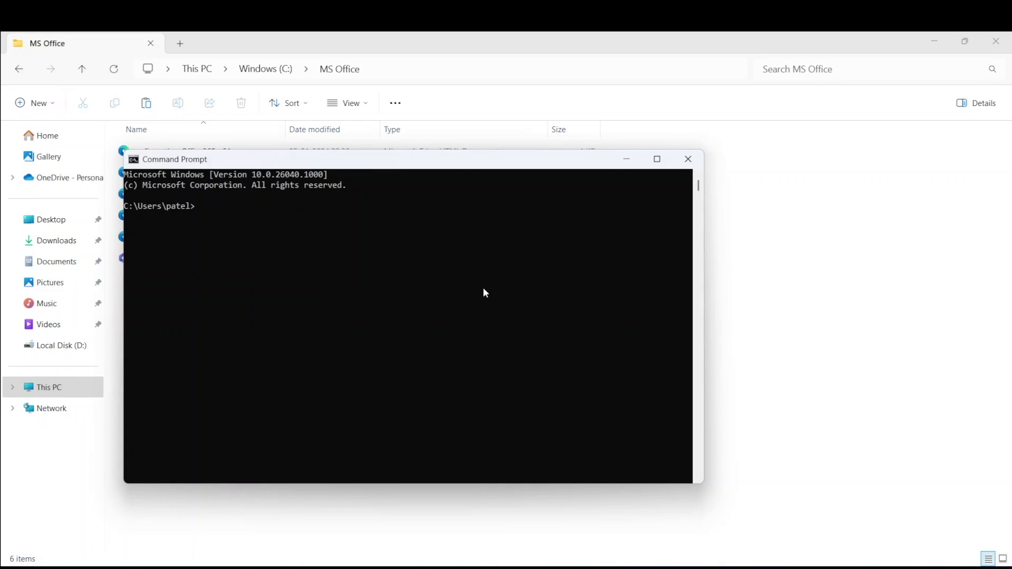
type("cd C:\\")
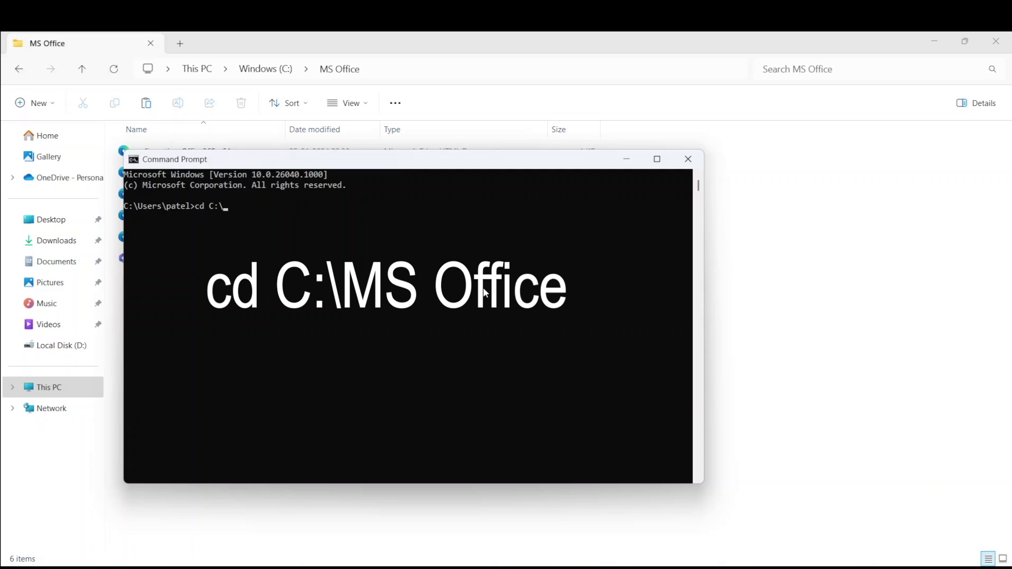
type("MS Office")
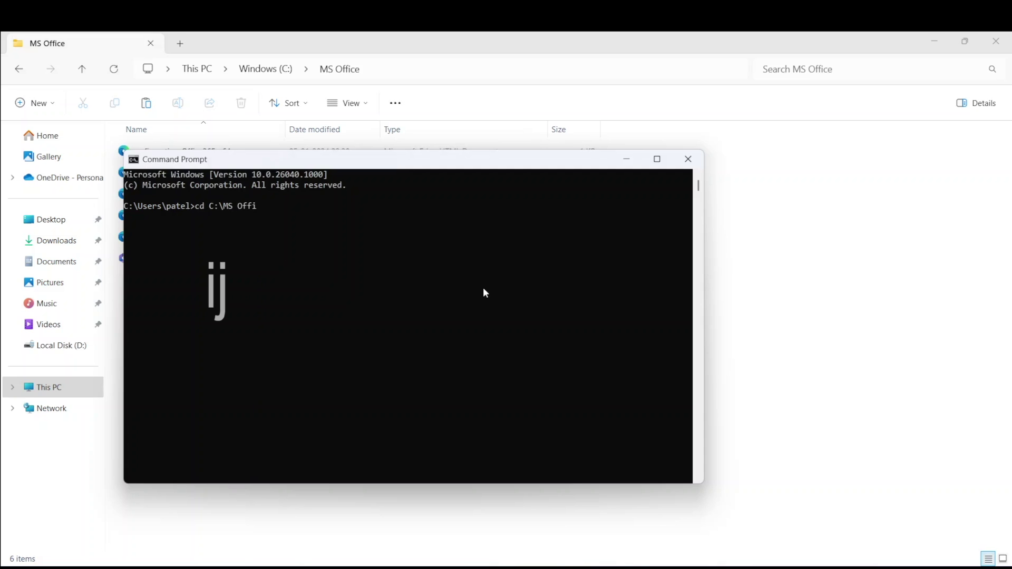
key("Return")
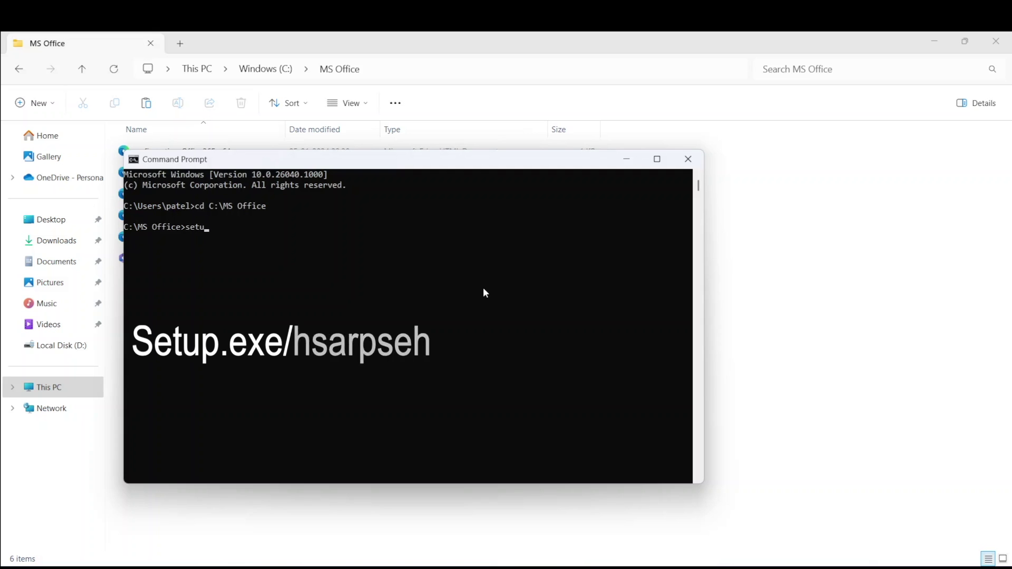
type("tup.exe/")
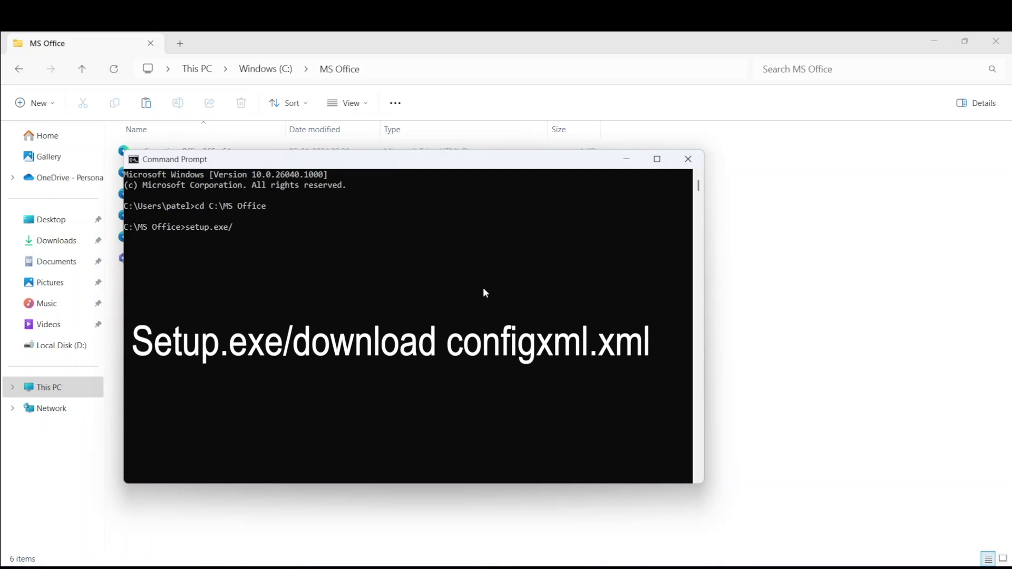
type("download c")
type("onfigx")
type("ml.xml")
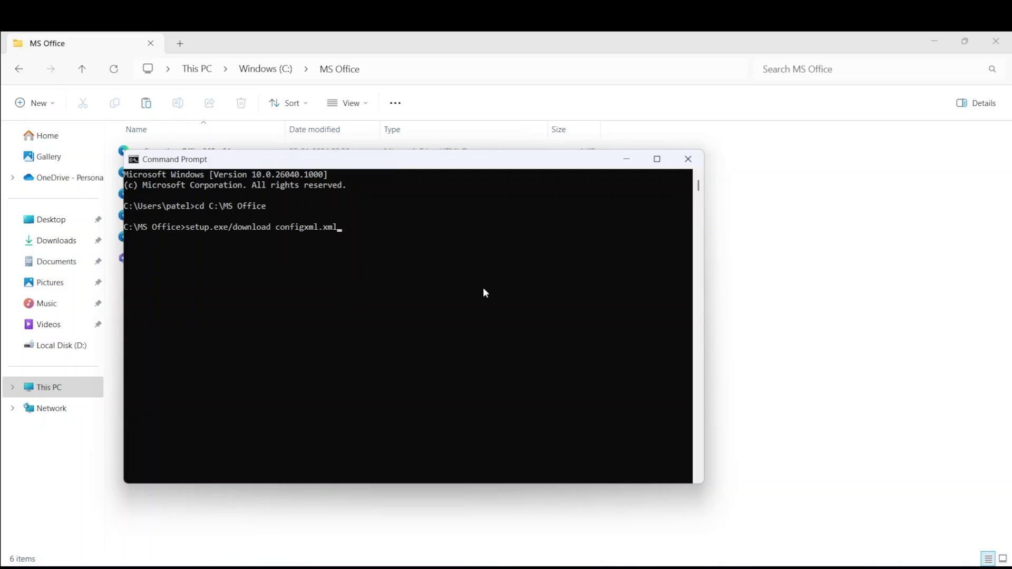
- Run setup.exe /download configxml.xml and maximize the Command Prompt window
key("Return")
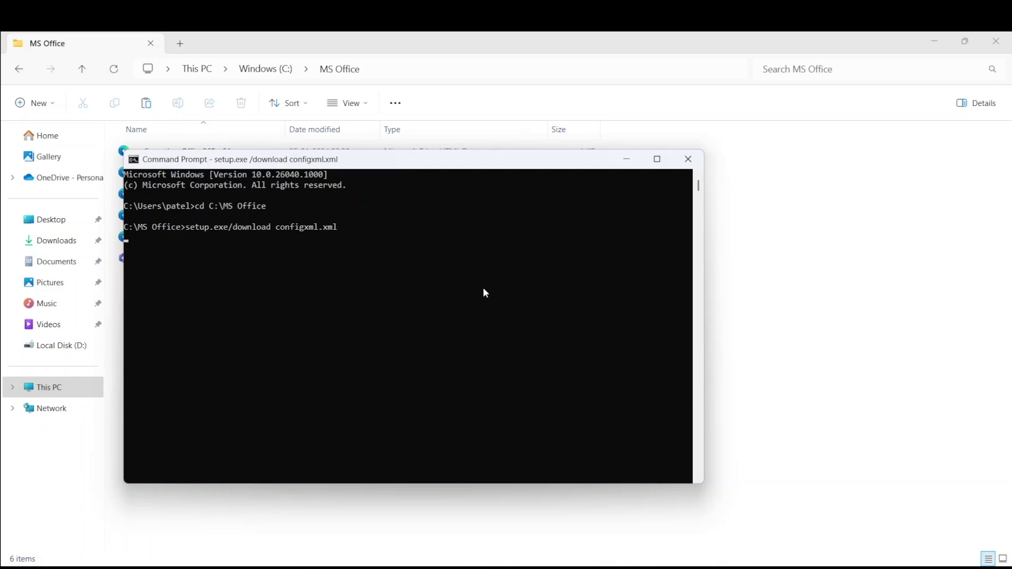
type("jjh")
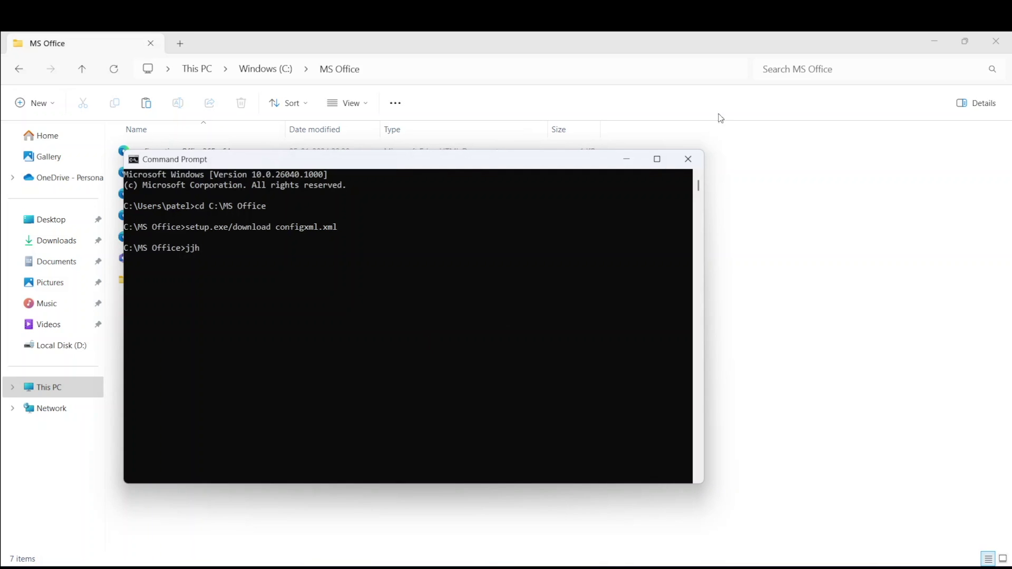
left_click(657, 159)
key("BackSpace")
key("BackSpace")
key("BackSpace")
type("s")
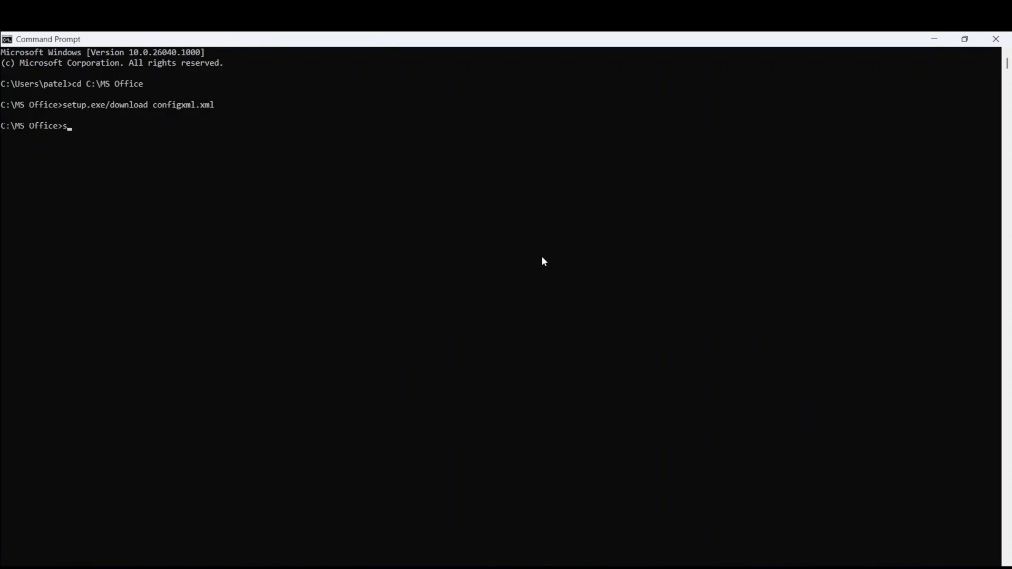
type("etup")
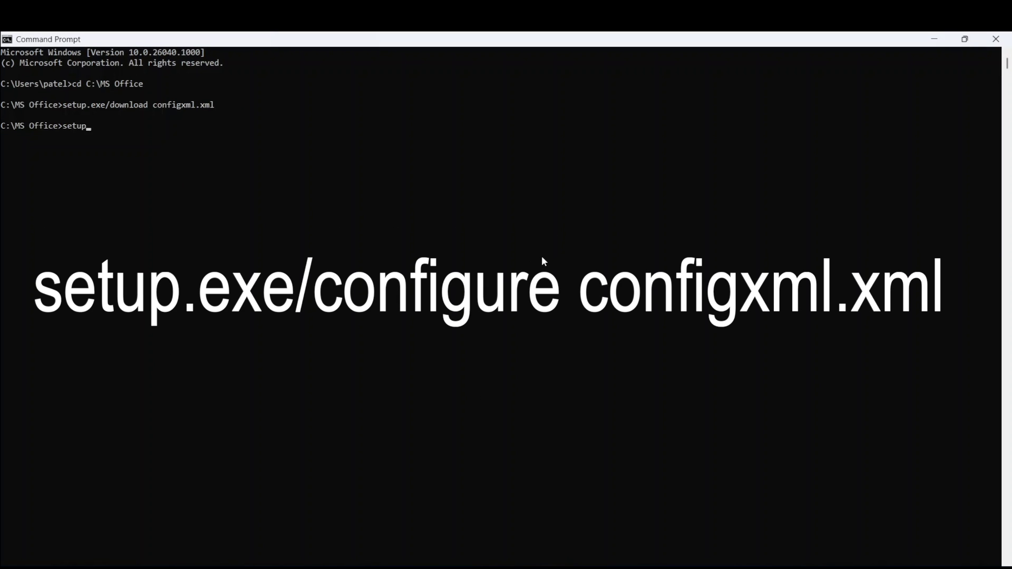
type(".exe")
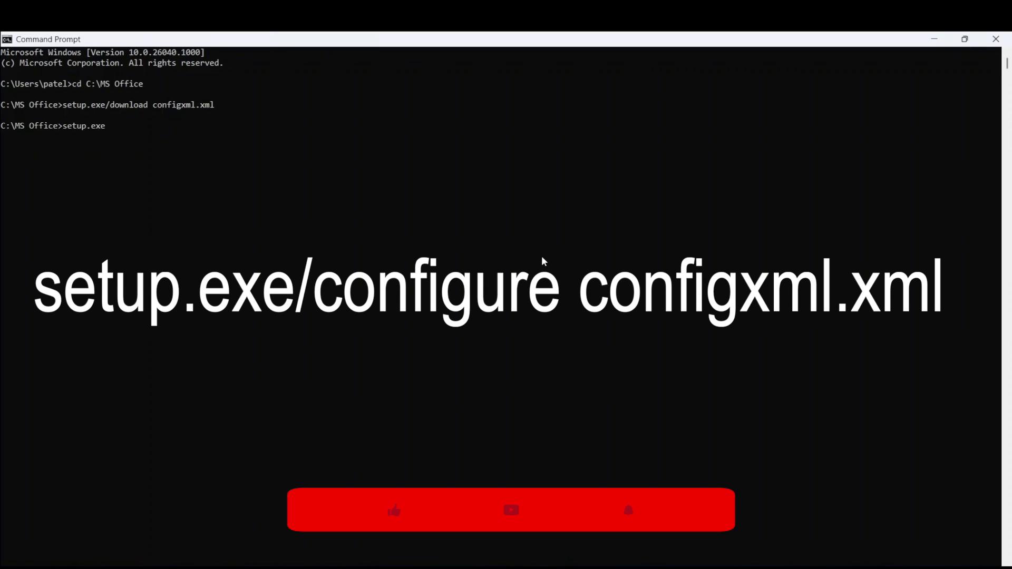
type("/co")
type("nfigure")
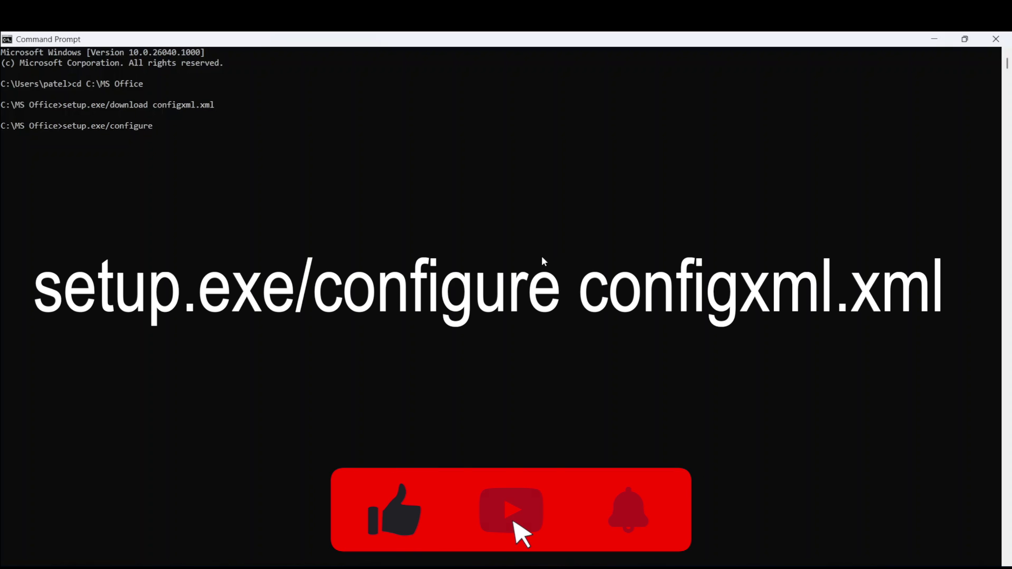
type(" con")
type("figxm")
type("l")
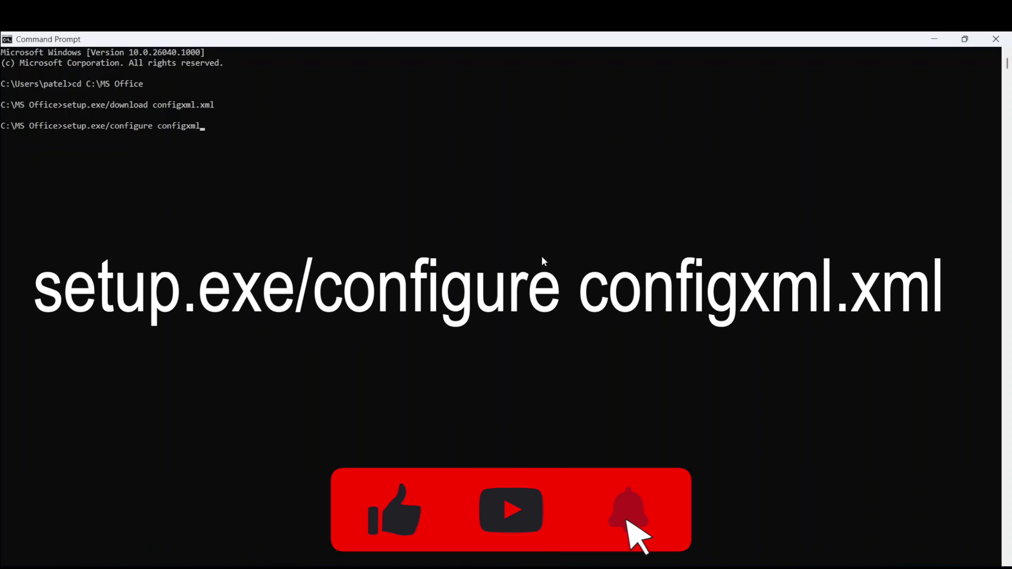
type(".xml")
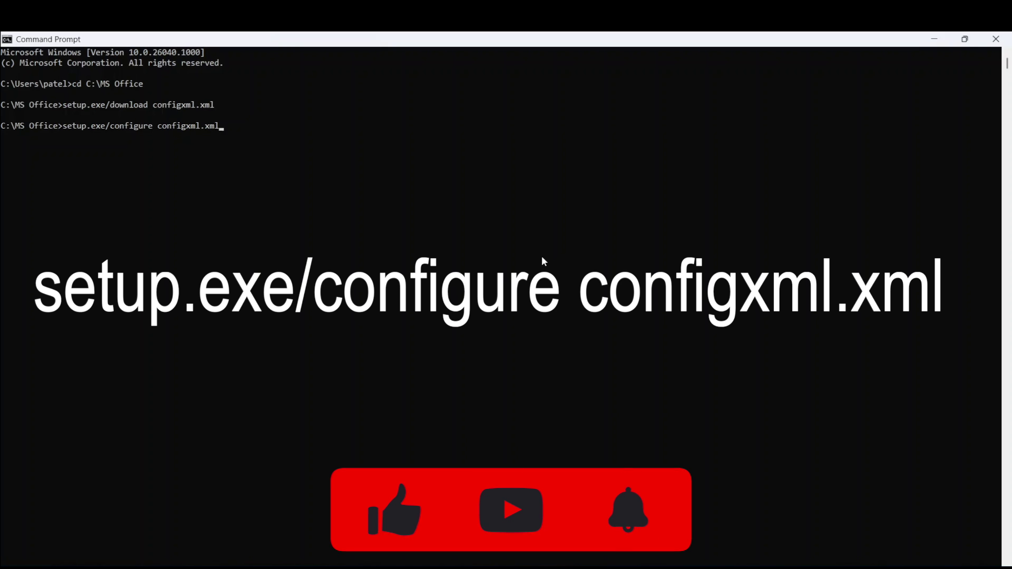
- Run setup.exe /configure configxml.xml and dismiss the installation-finished confirmation and notification
key("Return")
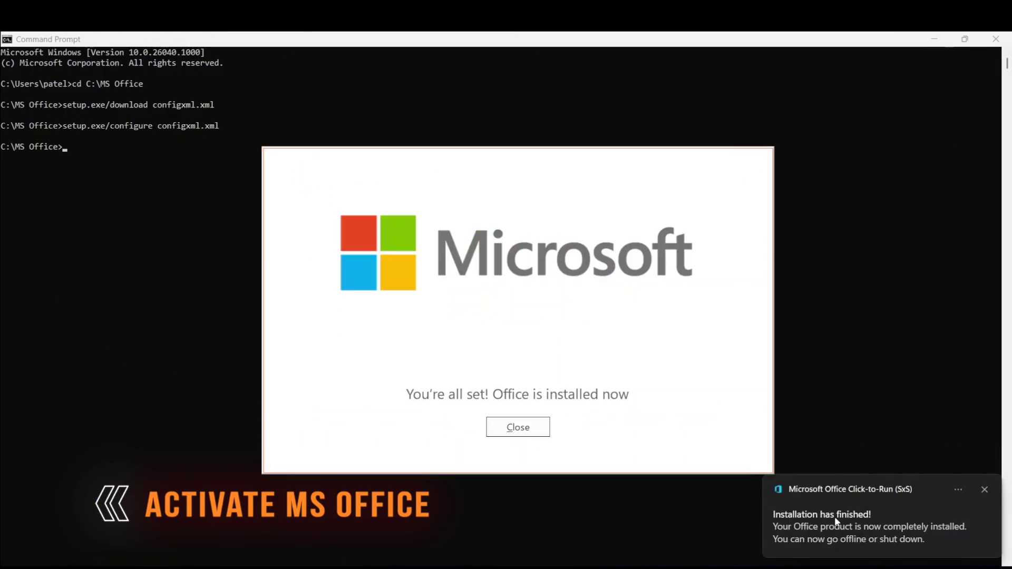
left_click(517, 429)
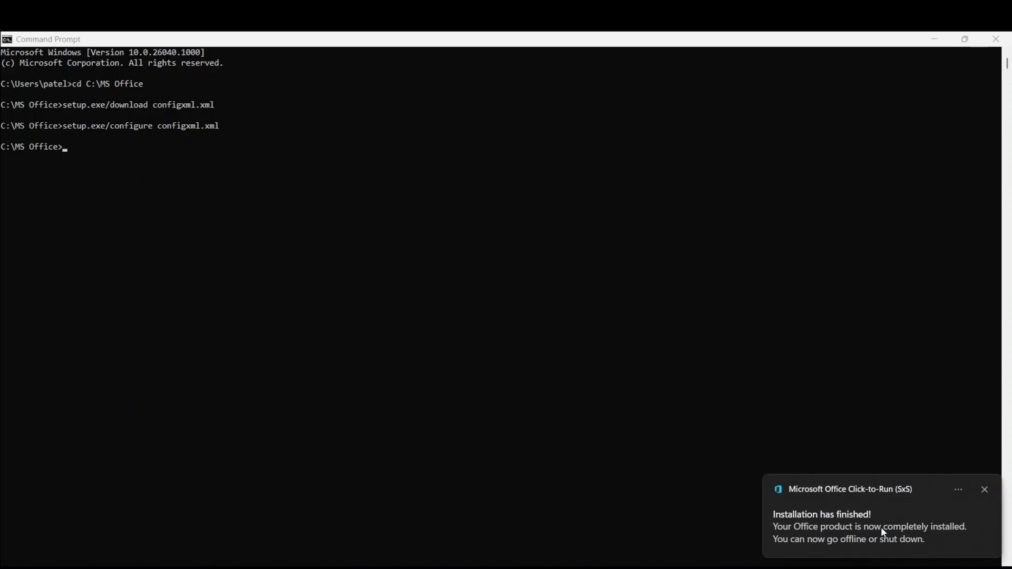
left_click(991, 490)
- Launch Word, accept the licence, and check Account lists LTSC Professional Plus 2021 unlicensed, then close Word
key("super")
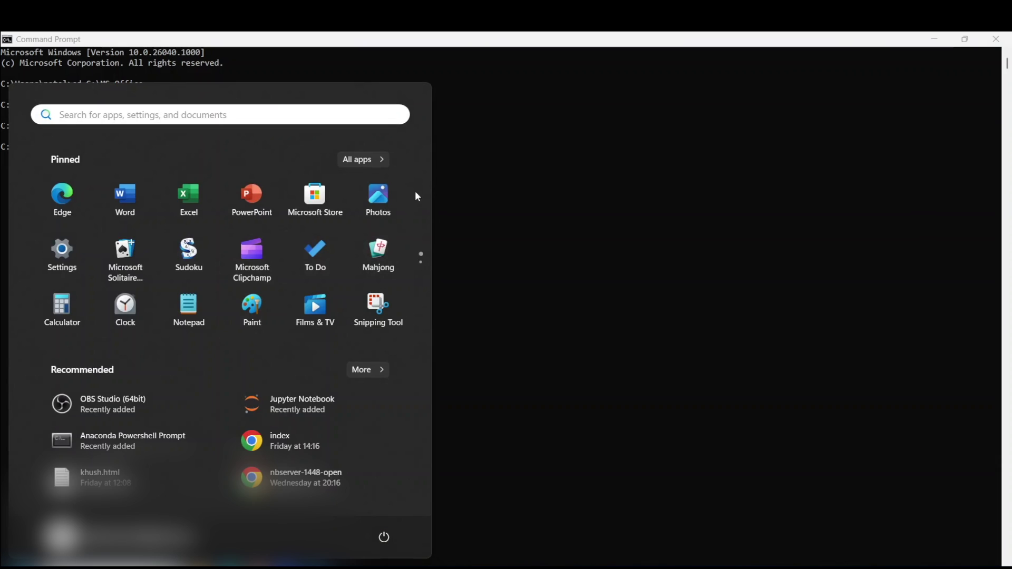
left_click(367, 160)
scroll(205, 302, "down", 2)
scroll(170, 306, "down", 10)
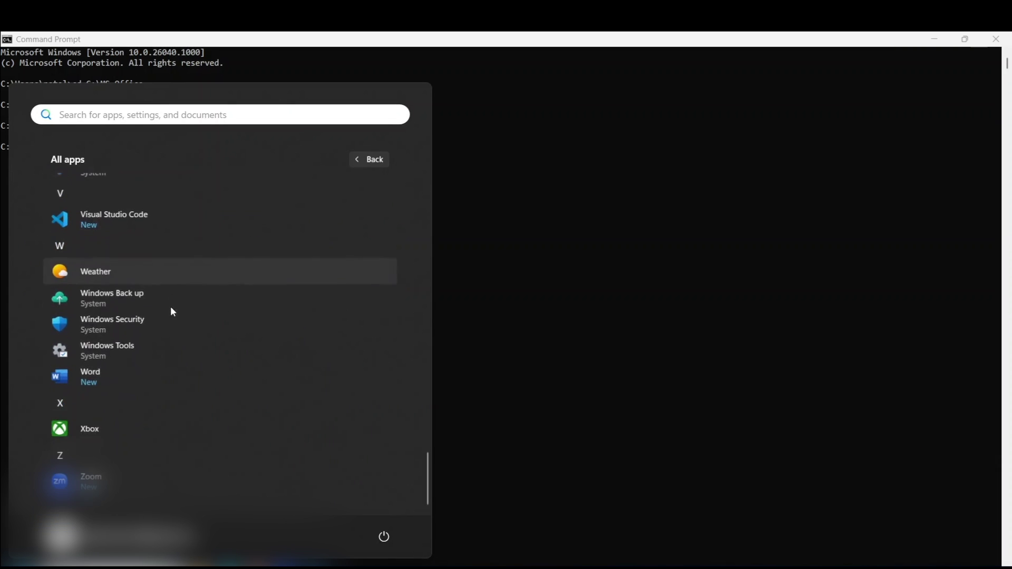
left_click(104, 378)
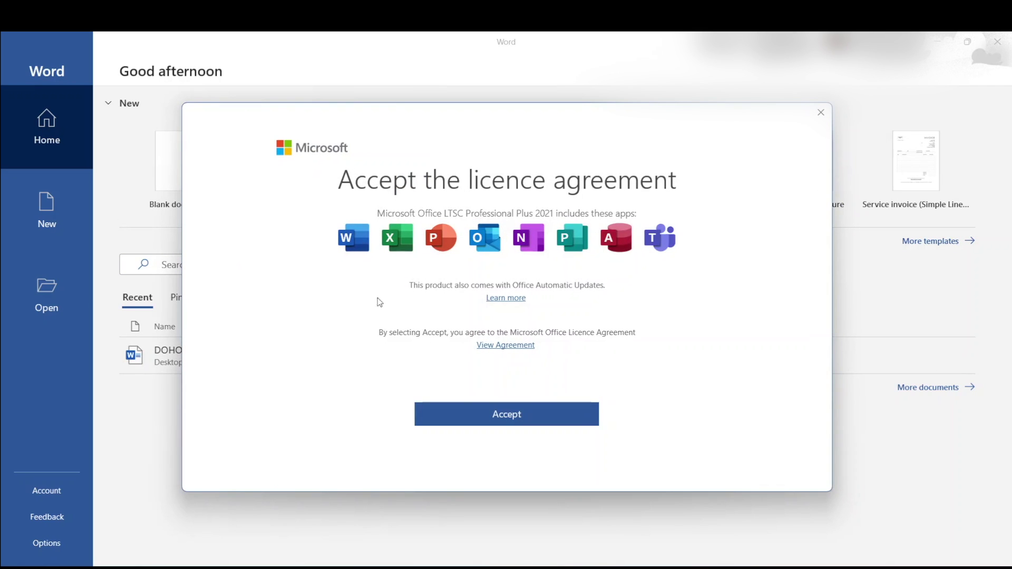
left_click(566, 425)
left_click(44, 498)
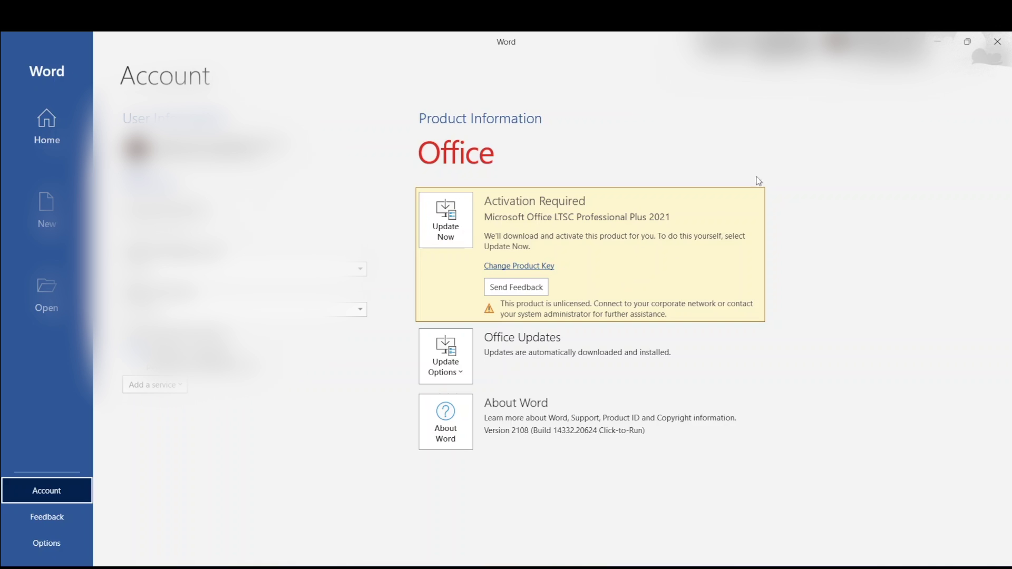
left_click(997, 41)
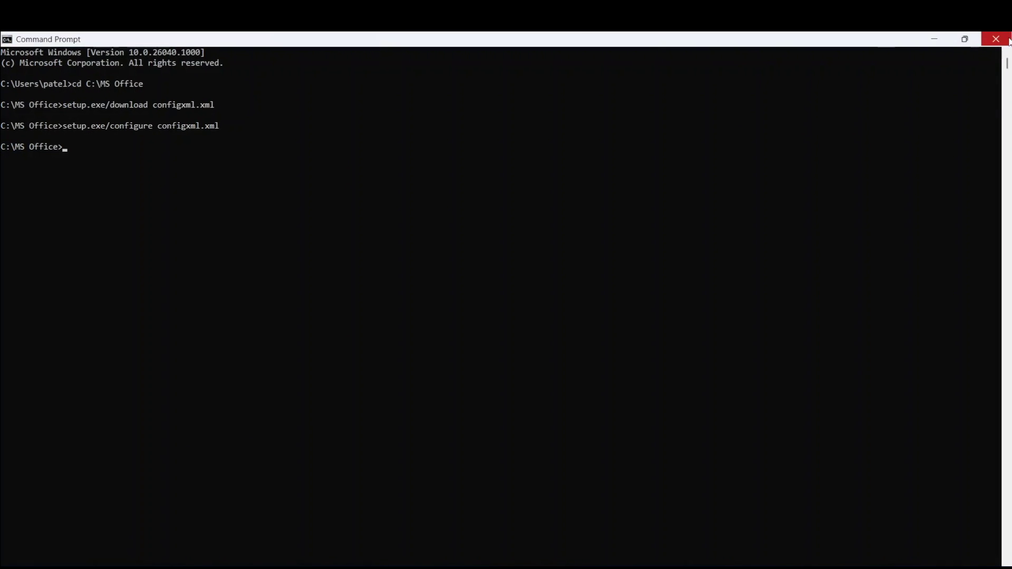
- Close the current Command Prompt and relaunch it as administrator from Start search
left_click(998, 41)
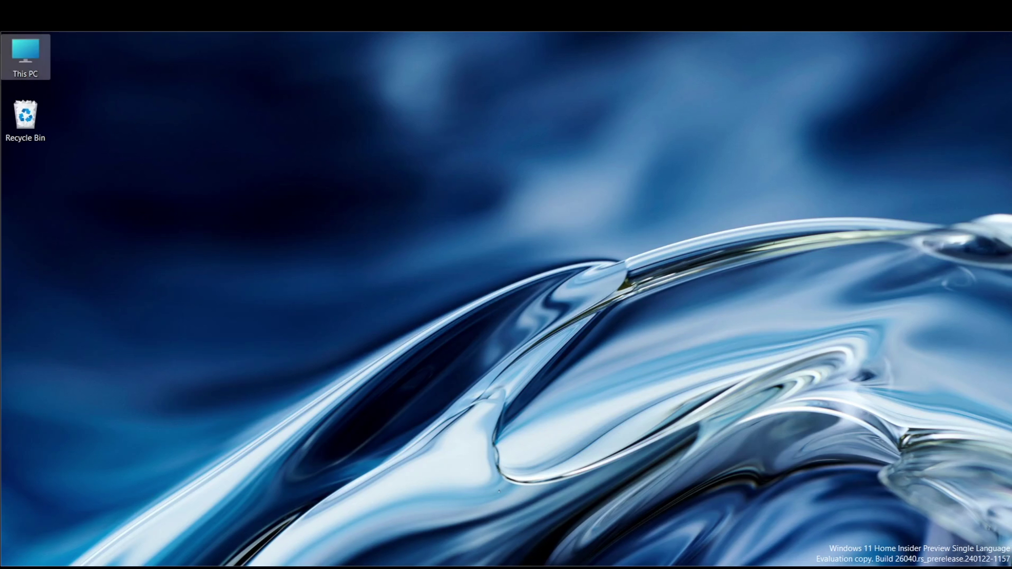
key("super")
type("com")
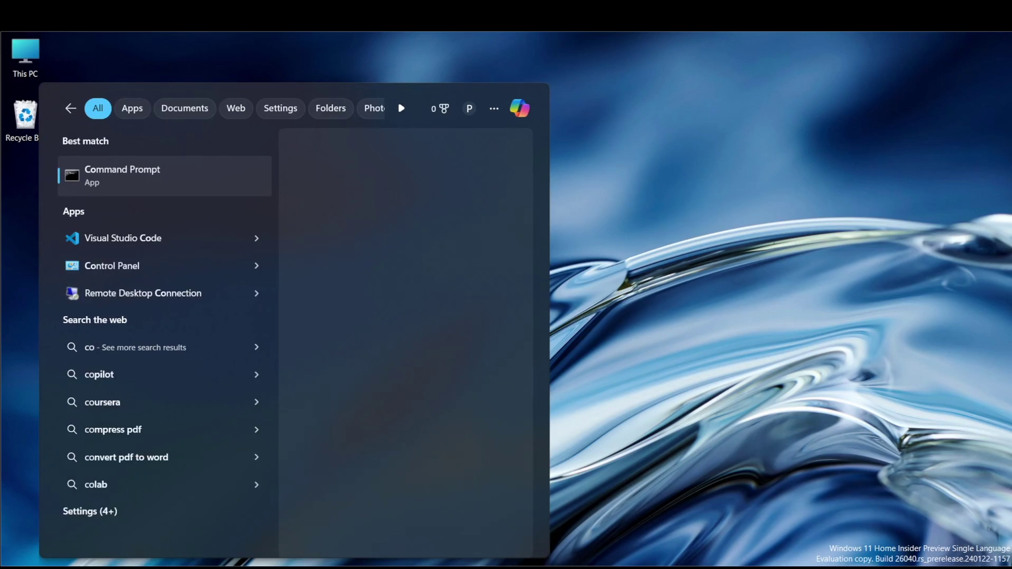
right_click(102, 162)
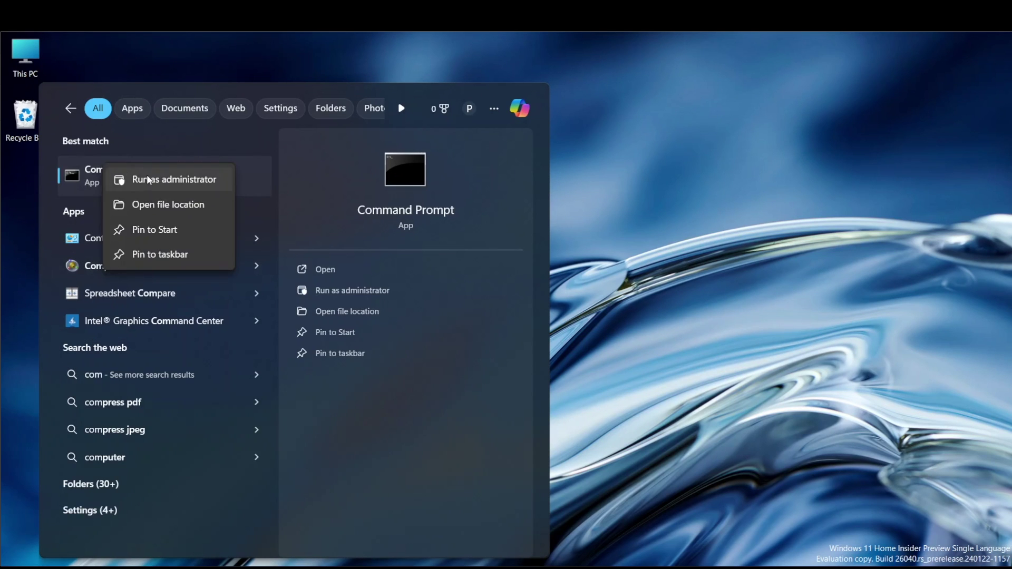
left_click(162, 179)
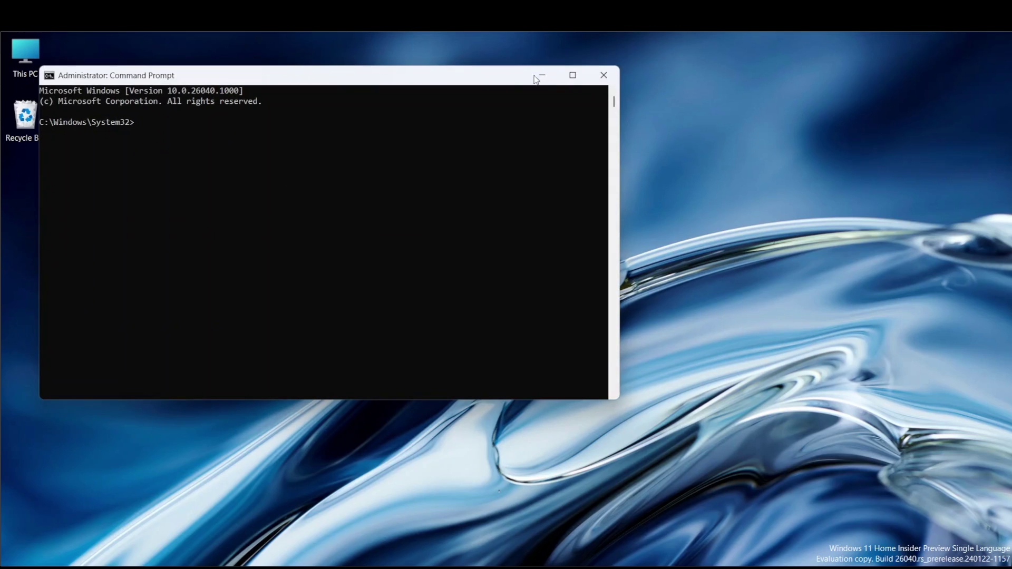
- Browse to C:\Program Files\Microsoft Office\Office16 and select its full path in the address bar
double_click(578, 74)
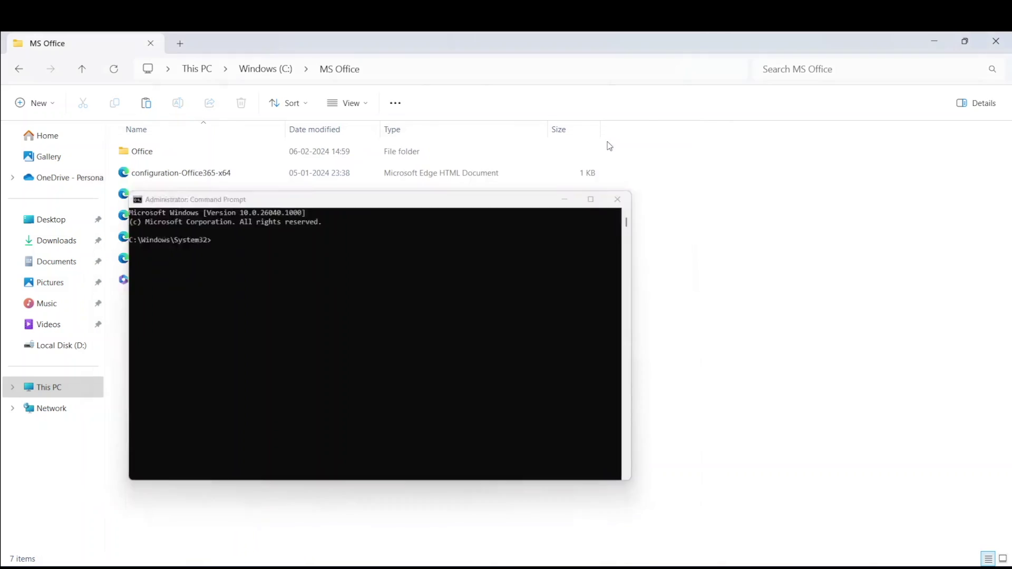
left_click(82, 69)
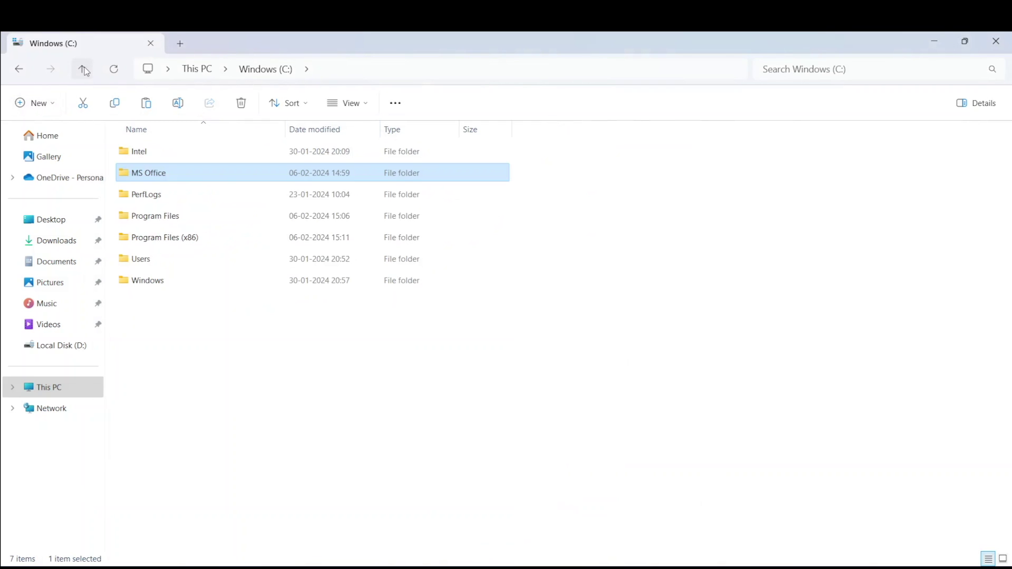
double_click(213, 216)
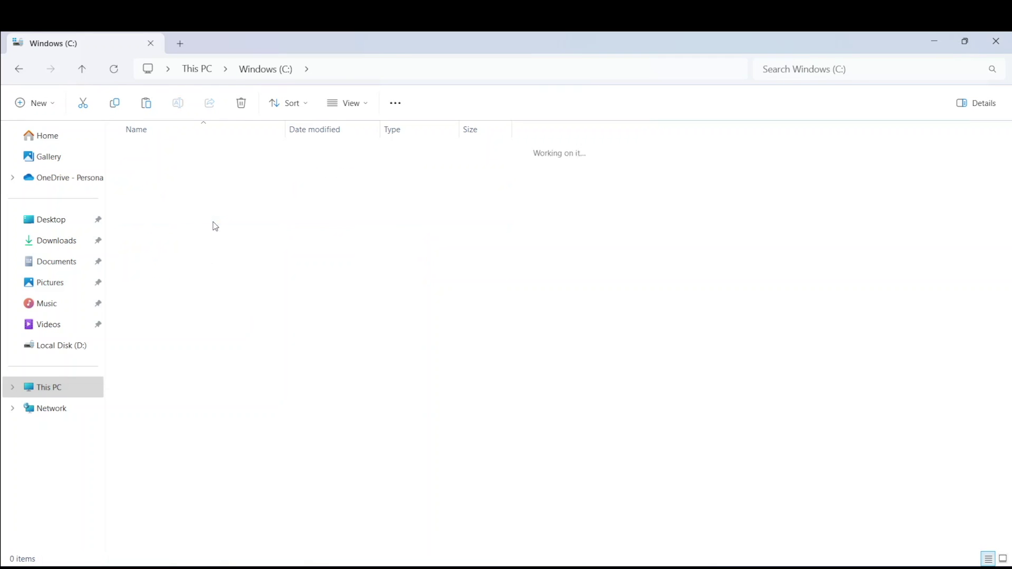
double_click(212, 259)
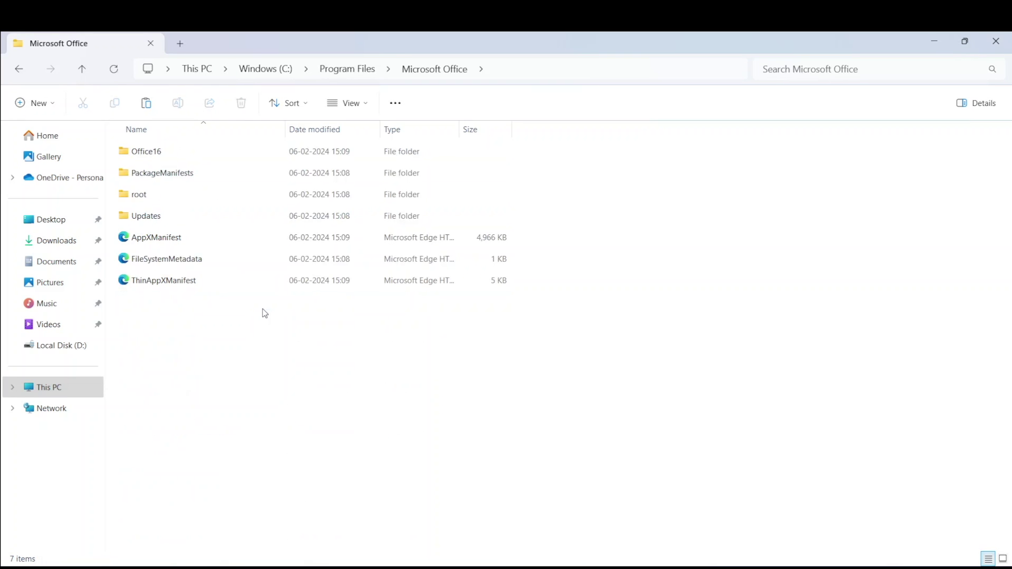
double_click(157, 153)
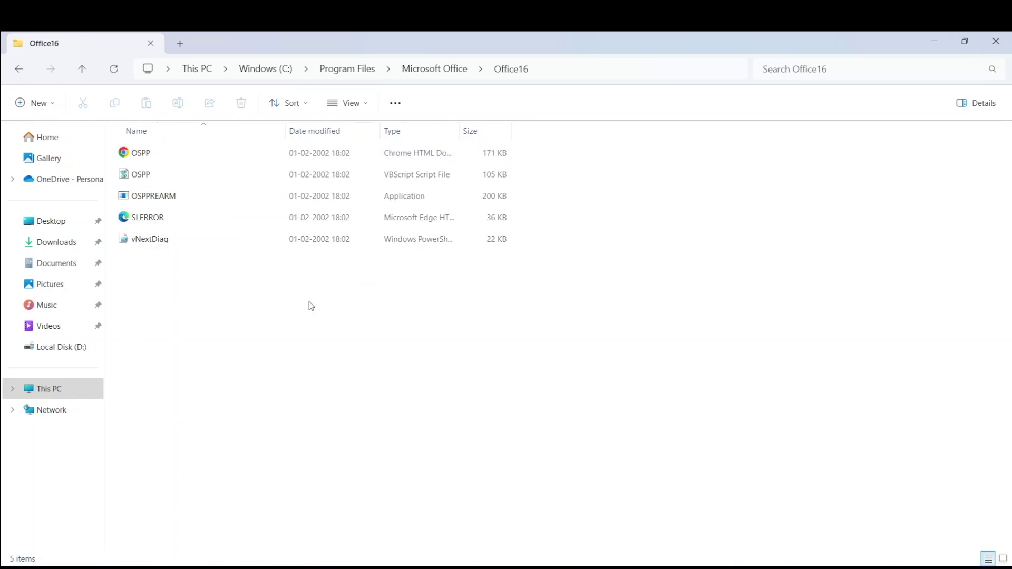
left_click(614, 69)
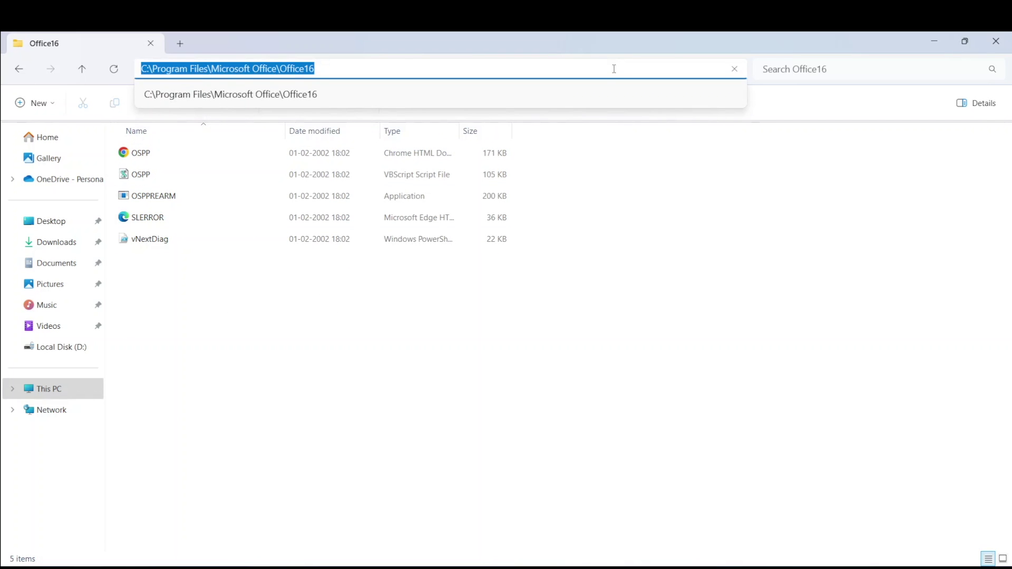
left_click(933, 41)
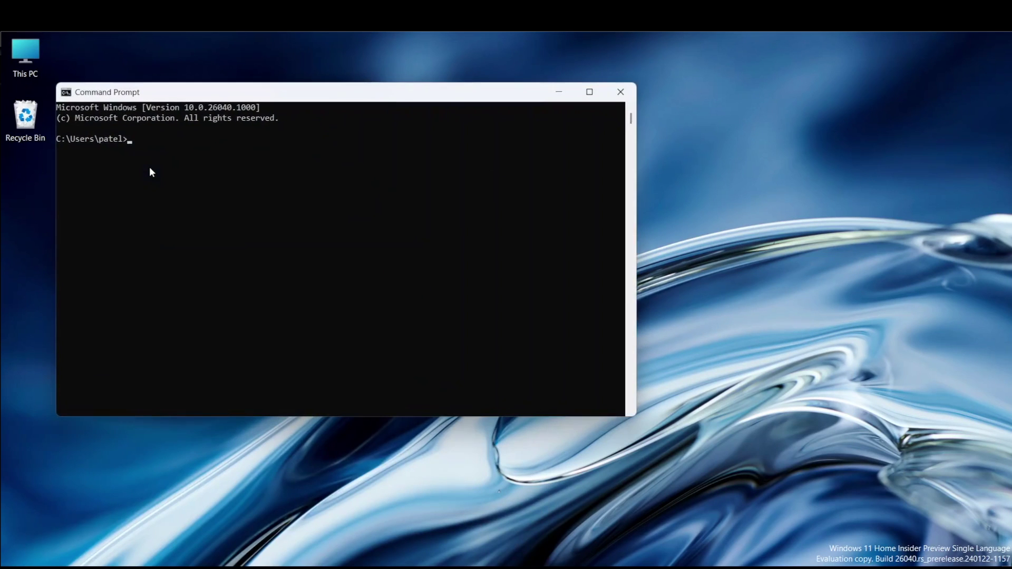
- Change directory to the drive root, then into the pasted Office16 path
key("super+Up")
type("c")
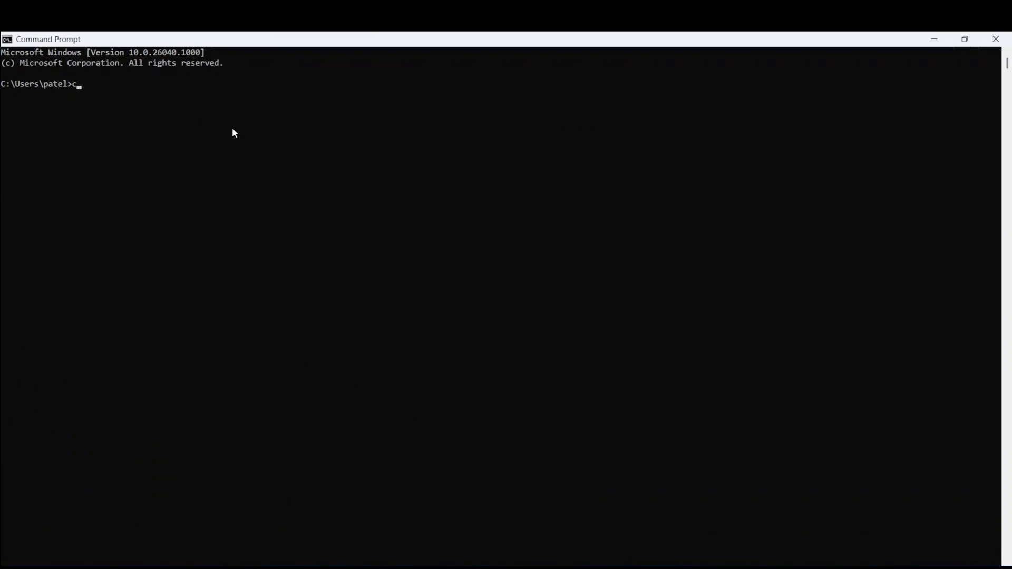
type("d\\")
key("Return")
type("cd")
type("C:\\Program Files\\Microsoft Office\\Office16")
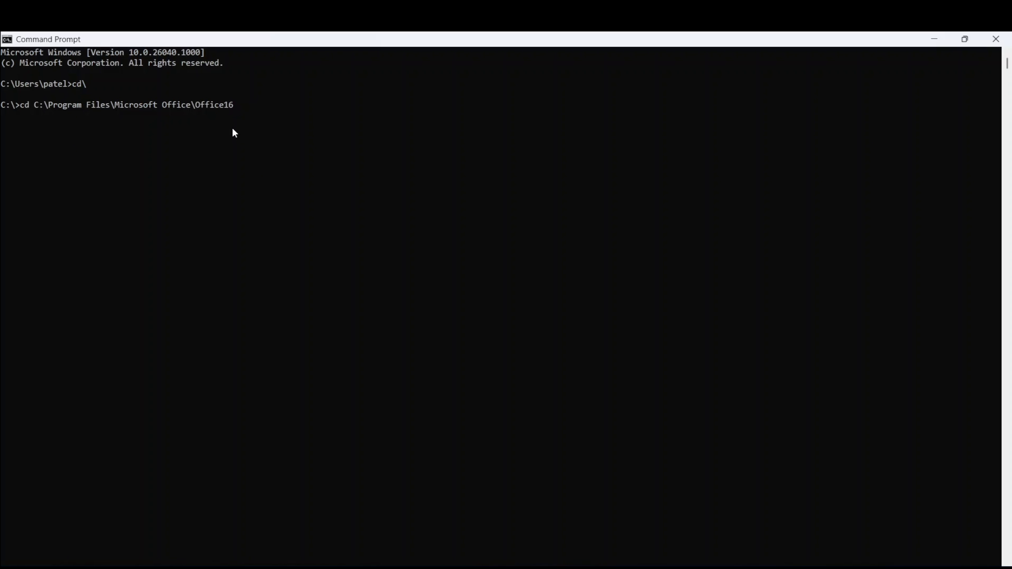
key("Return")
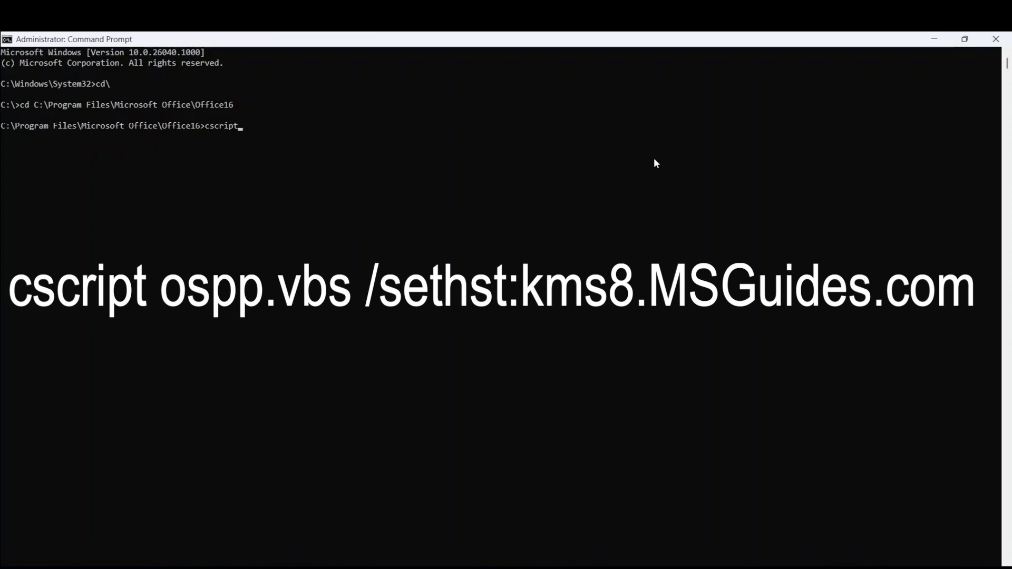
type(" ospp")
type(".vbs /sethst:")
type("kms8.MSGuides.com")
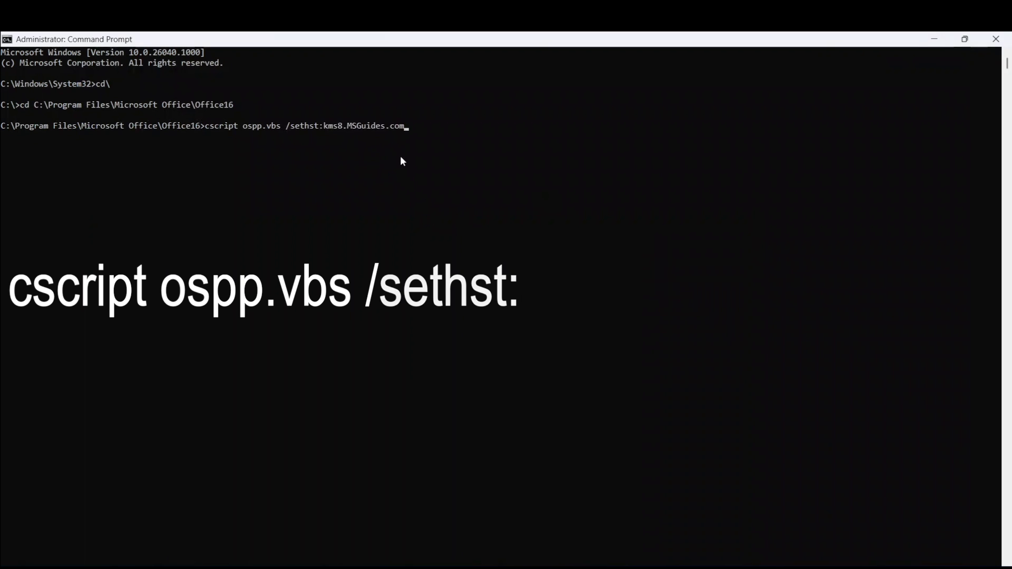
- Run cscript ospp.vbs /sethst:kms8.MSGuides.com and highlight the 'Successfully applied setting' output
key("Return")
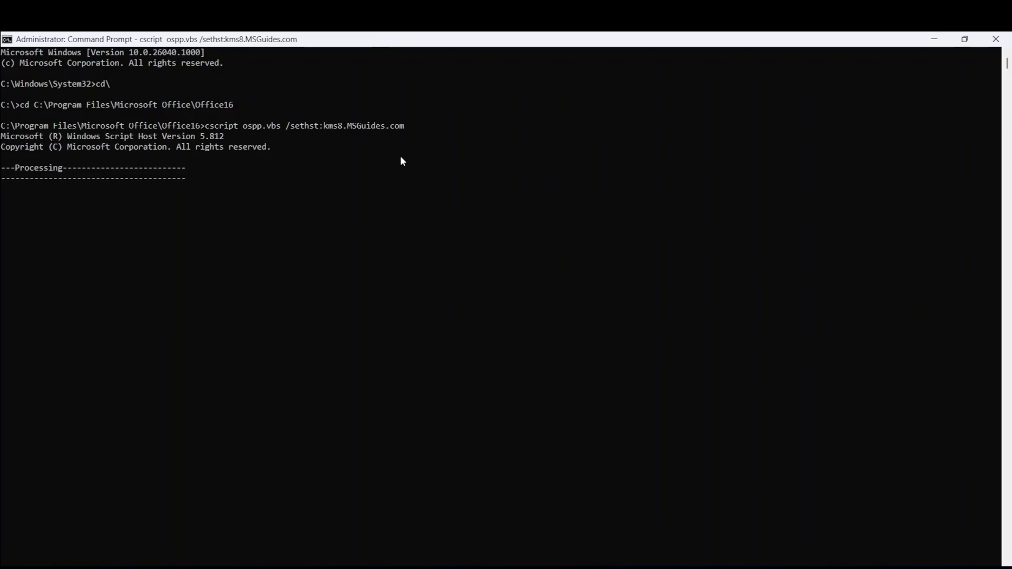
left_click_drag(11, 168, 68, 171)
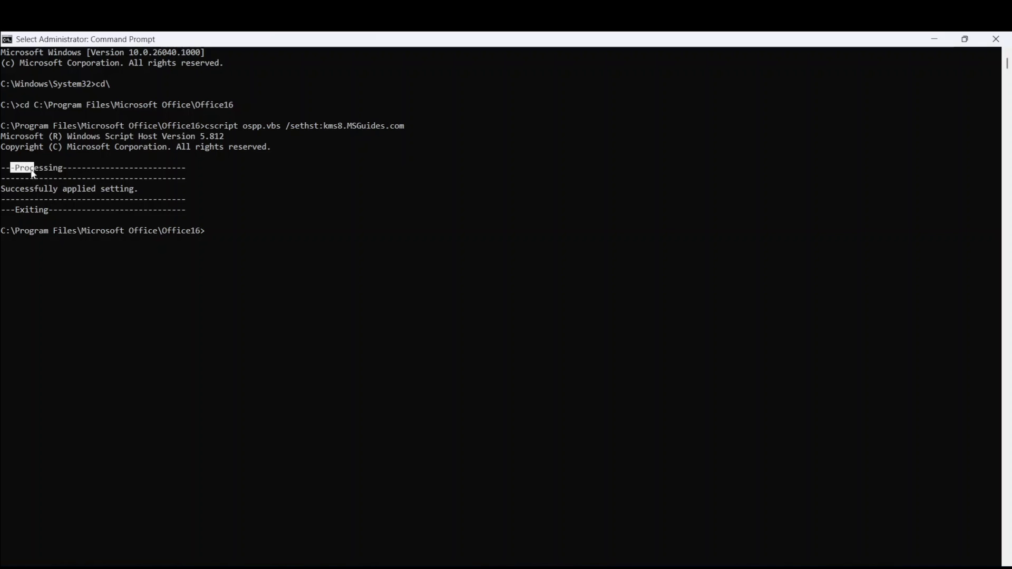
left_click_drag(2, 191, 147, 194)
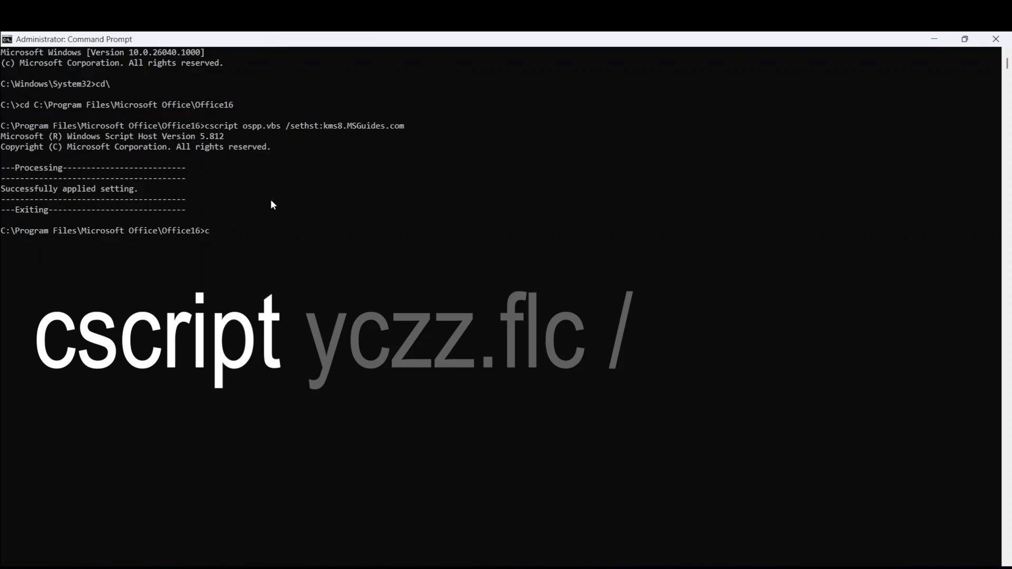
type("cscript")
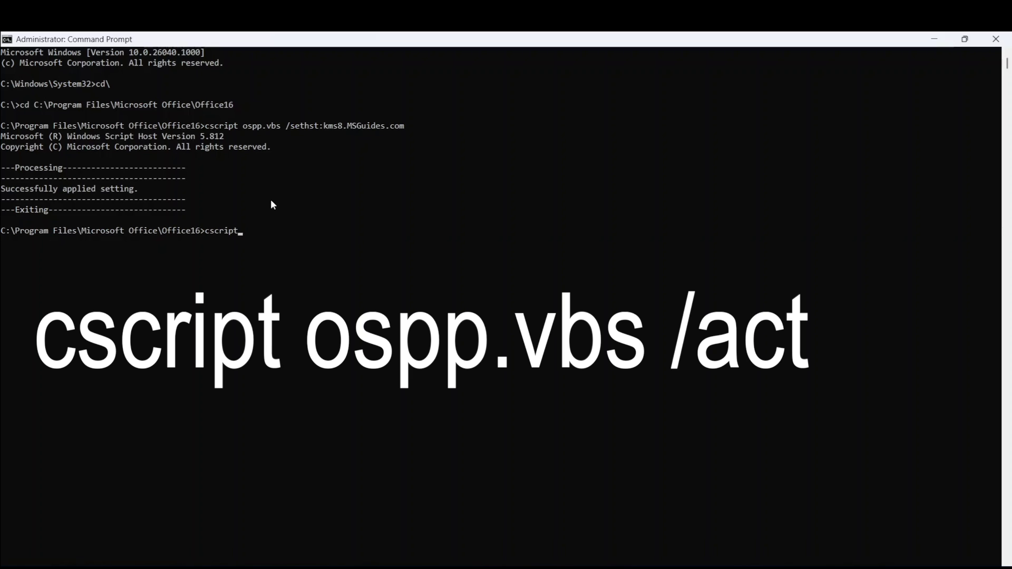
type(" ospp")
type(".vbs /act")
- Run cscript ospp.vbs /act and highlight the 'Product activation successful' result line
key("Return")
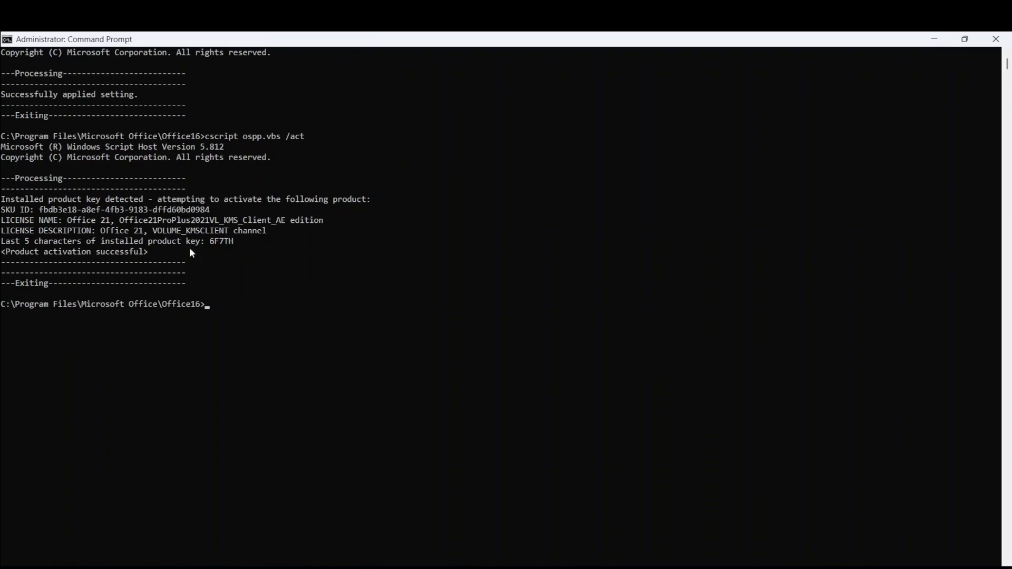
left_click(2, 253)
left_click_drag(3, 253, 140, 259)
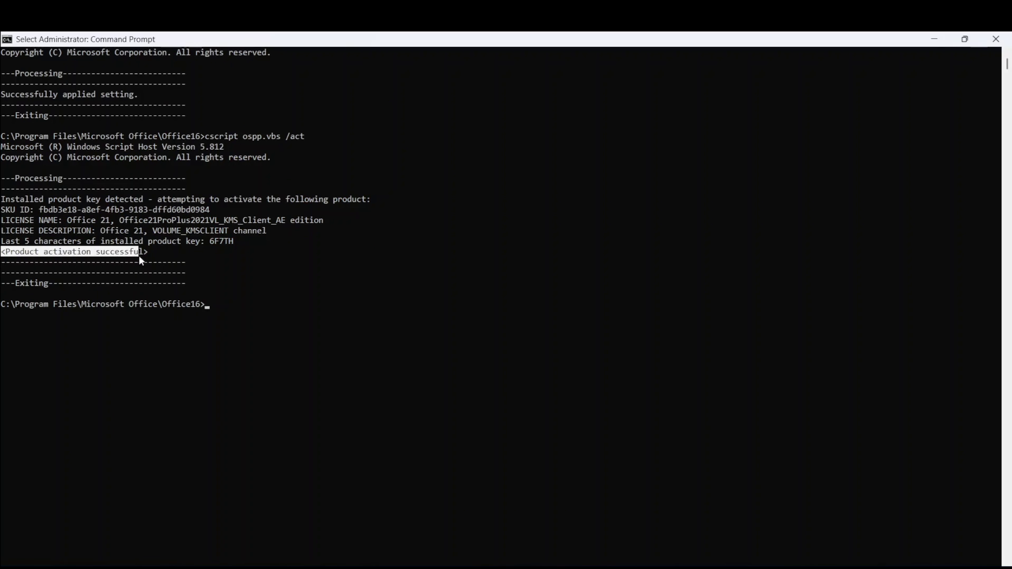
left_click(229, 256)
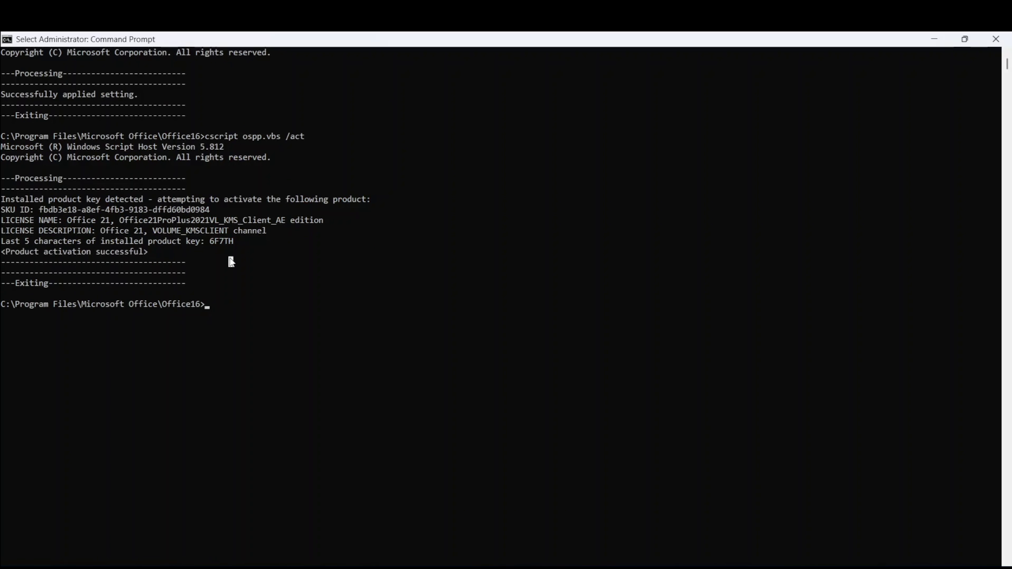
key("super")
type("word")
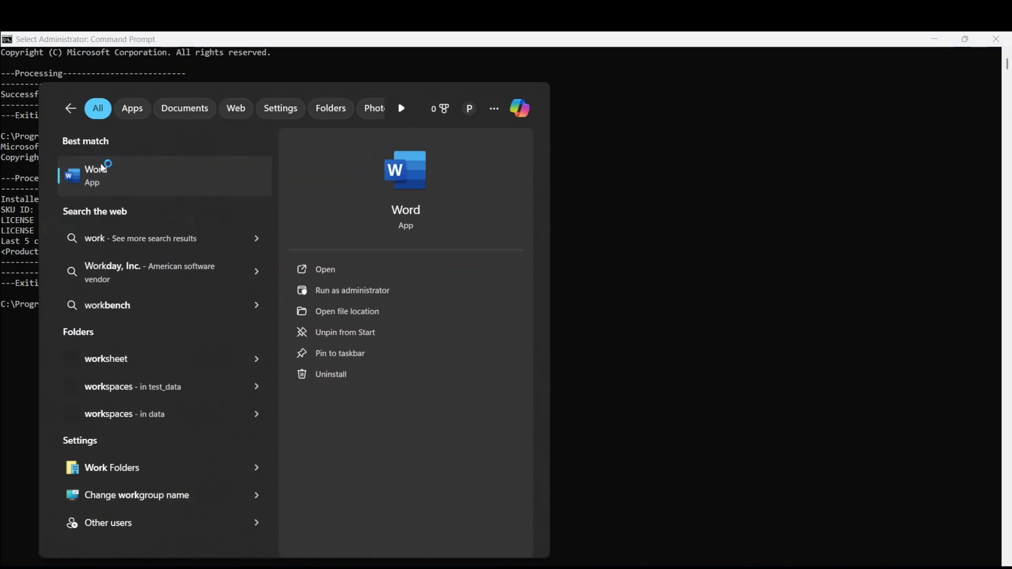
- Relaunch Word and view its Account page showing Product Activated
left_click(95, 171)
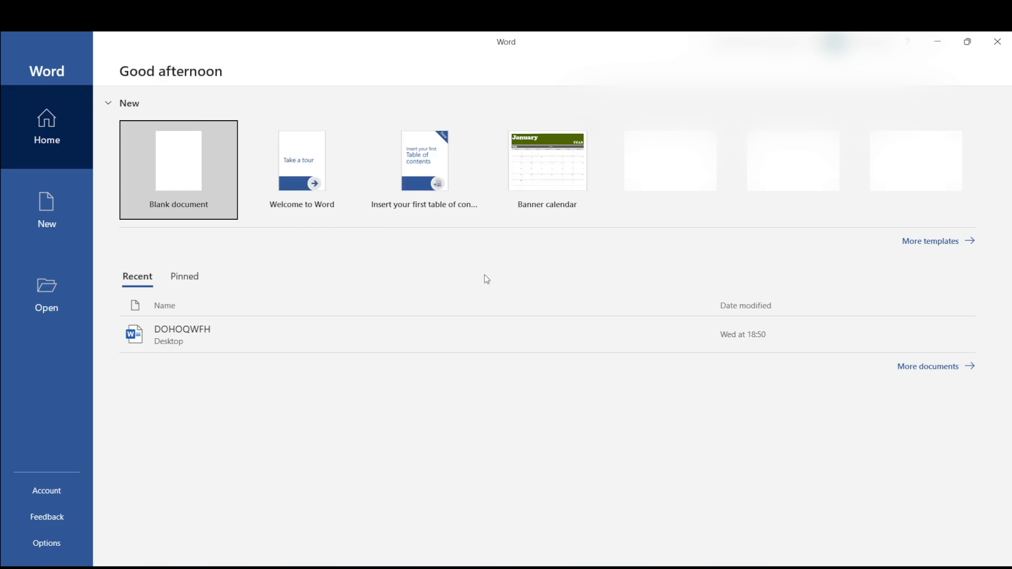
left_click(56, 494)
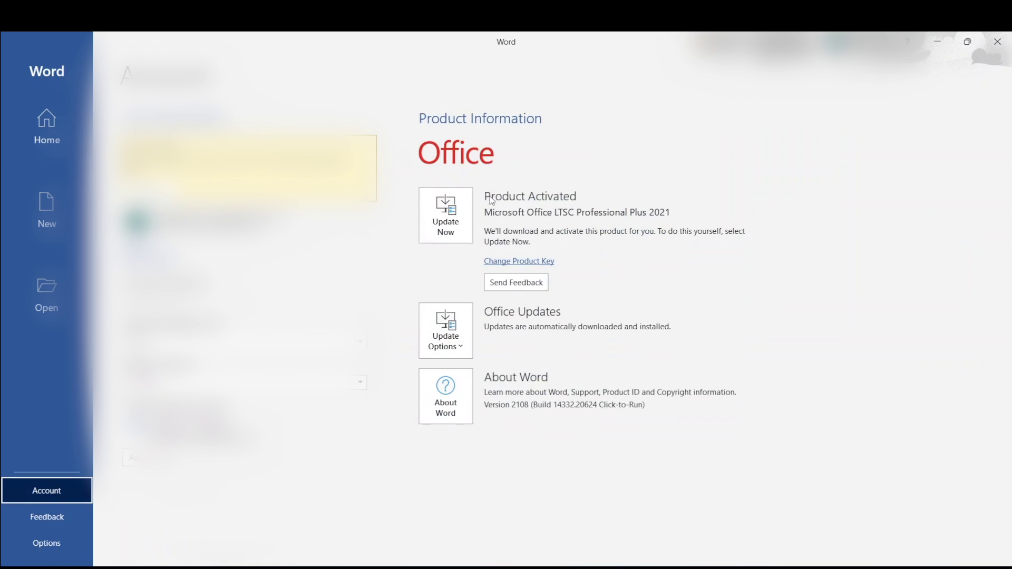